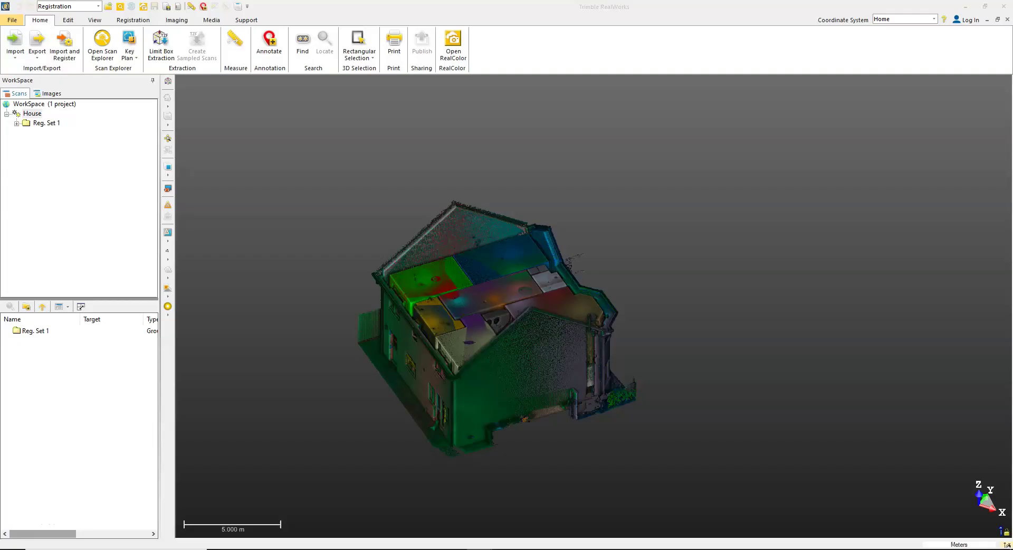
# - Expand Reg. Set 1 in the WorkSpace tree to list scans 1–20, then collapse it again
pyautogui.moveTo(542, 291)
pyautogui.moveTo(571, 266)
pyautogui.click(37, 123)
pyautogui.click(16, 123)
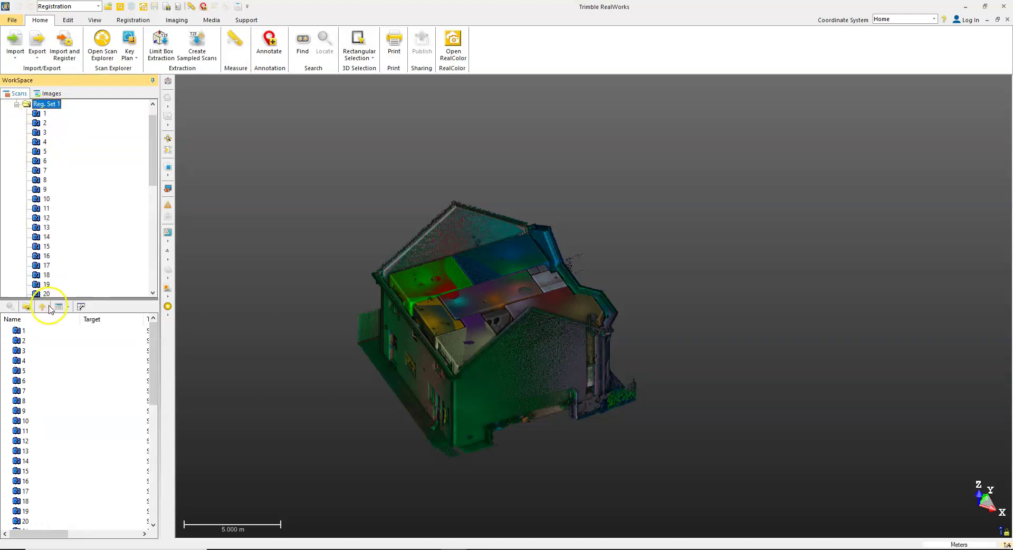
pyautogui.scroll(1, 22, 125)
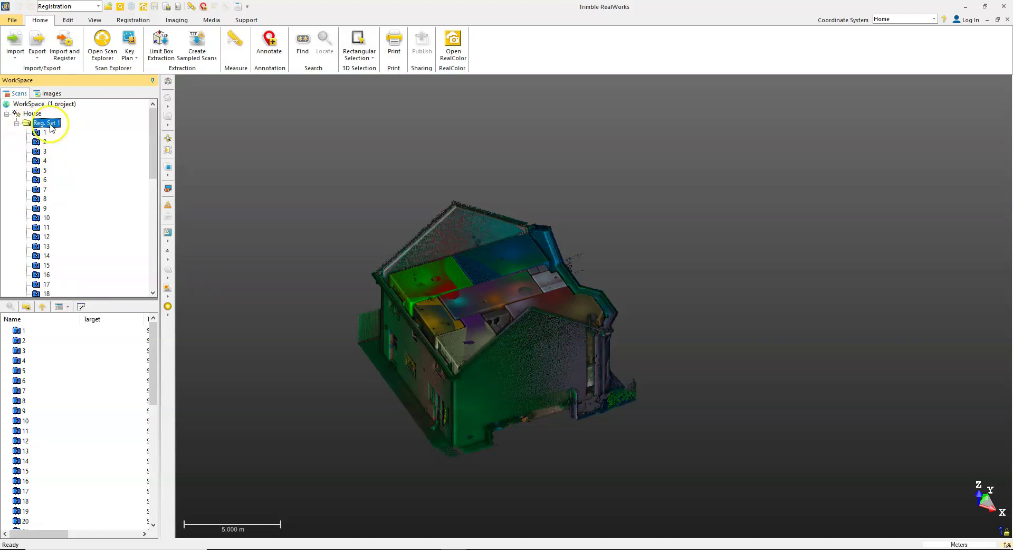
pyautogui.click(17, 123)
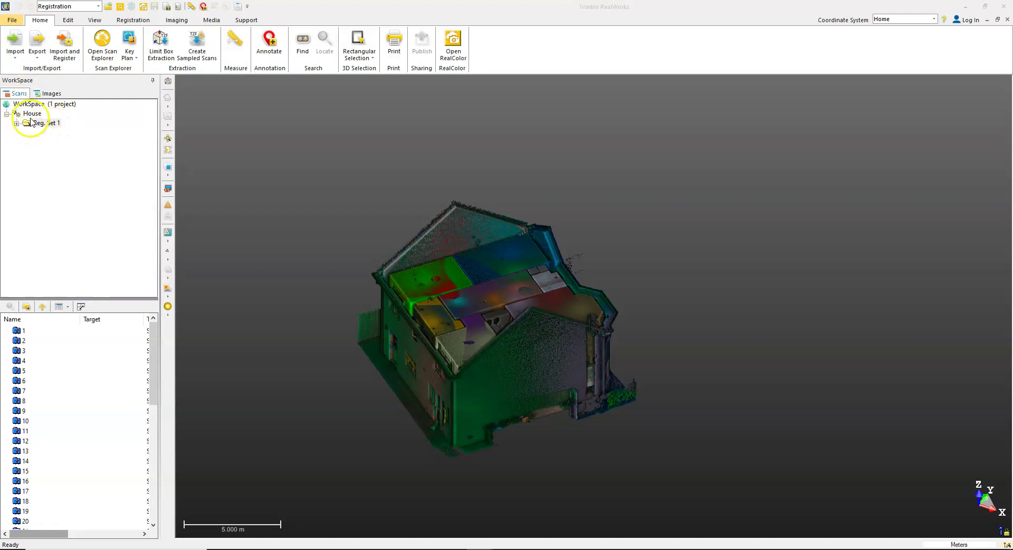
# - Show the Registration ribbon tools and select Reg. Set 1 as the scans to register
pyautogui.click(134, 21)
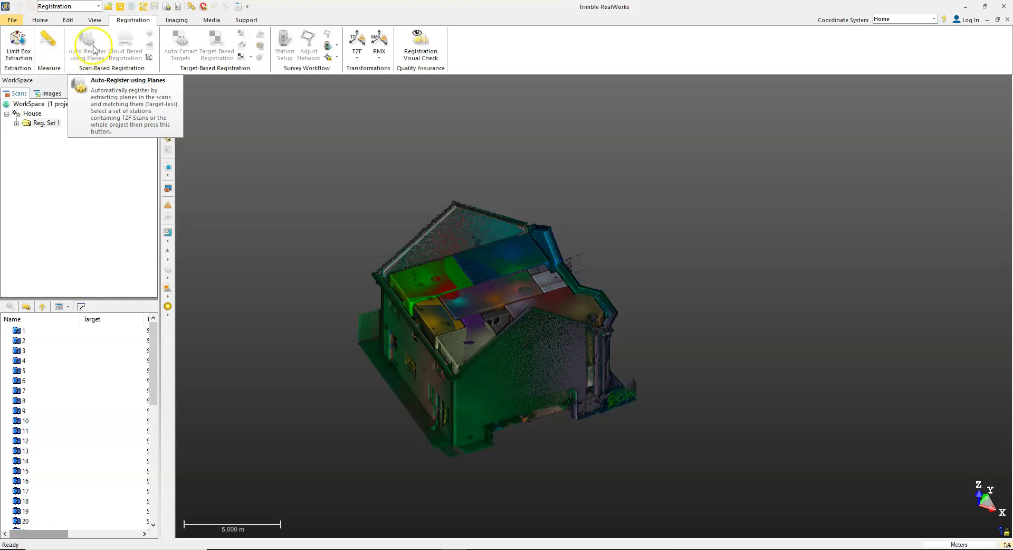
pyautogui.click(42, 20)
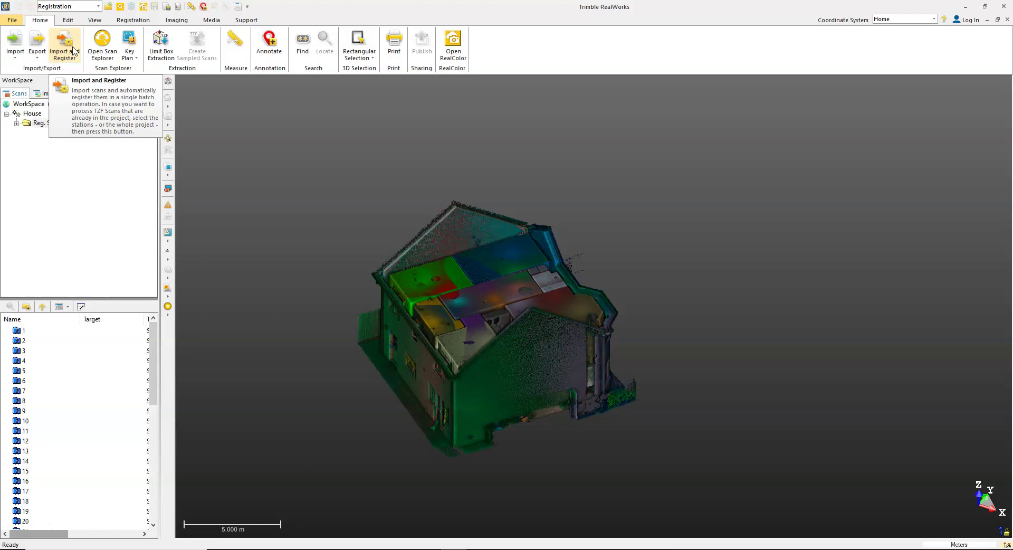
pyautogui.click(135, 21)
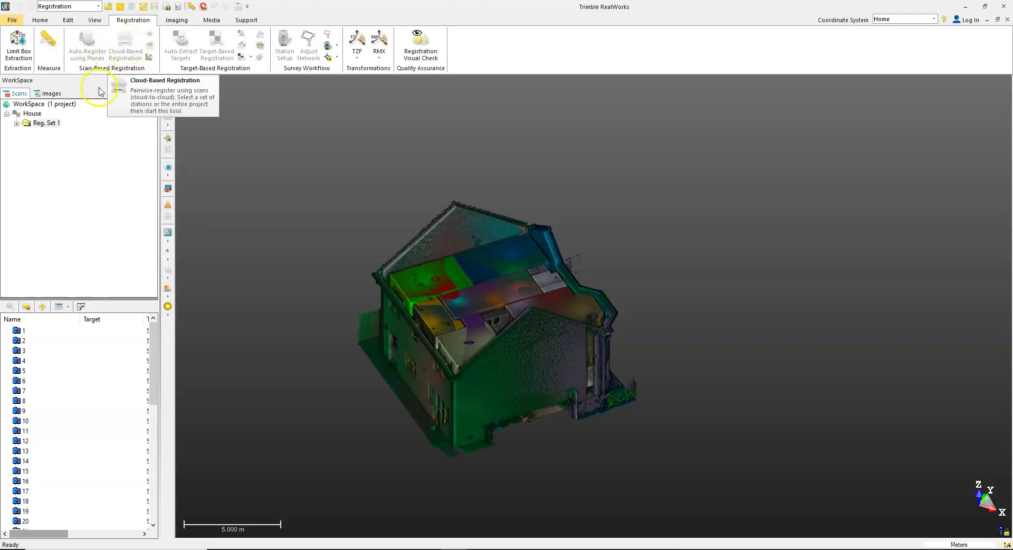
pyautogui.click(43, 105)
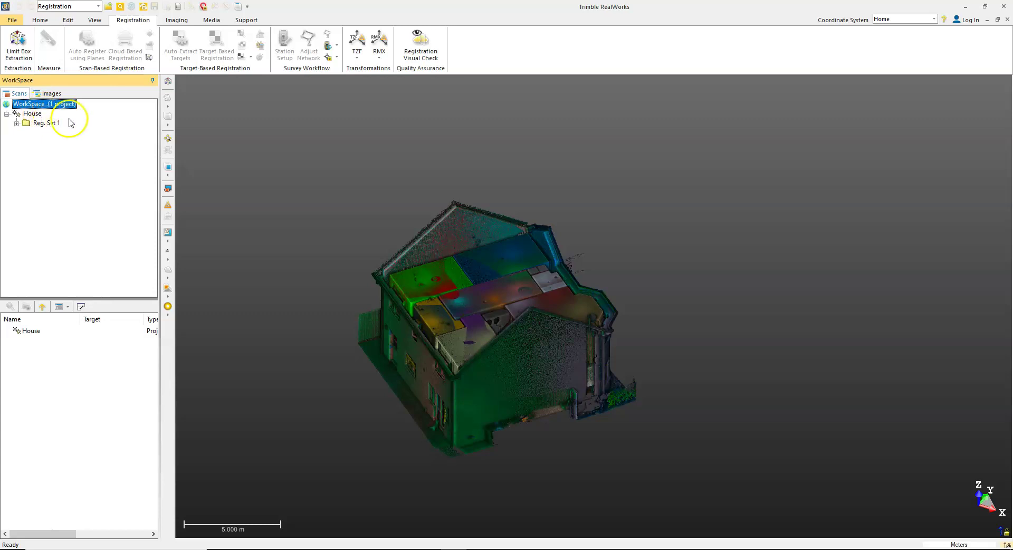
pyautogui.click(37, 125)
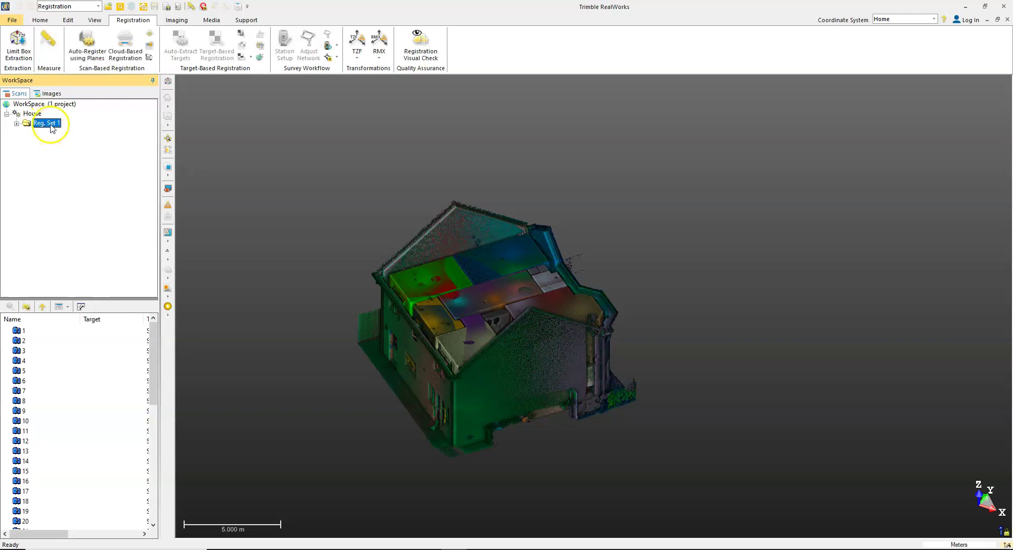
# - Start Cloud-Based Registration with scan 1 as reference cloud and scan 2 as moving cloud
pyautogui.click(127, 56)
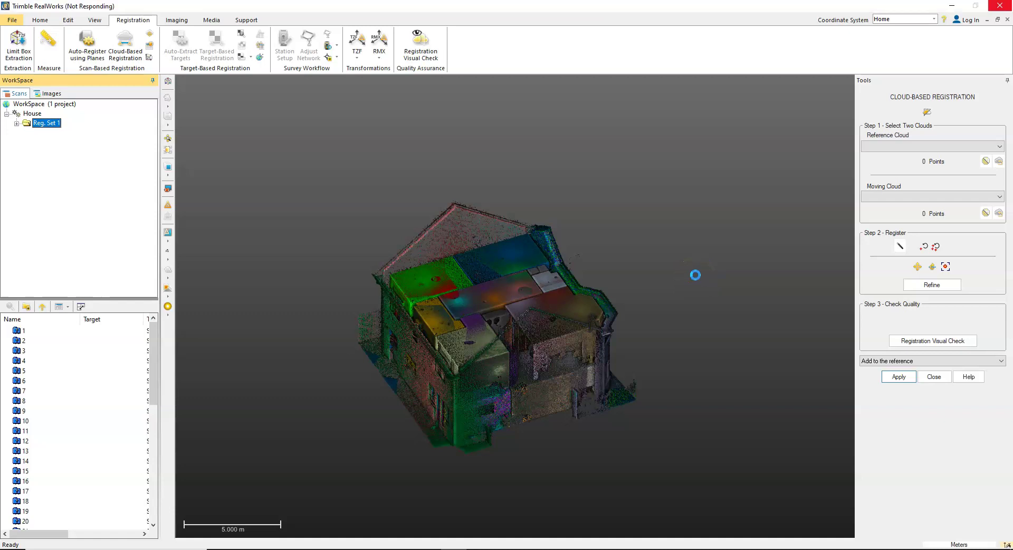
pyautogui.click(701, 277)
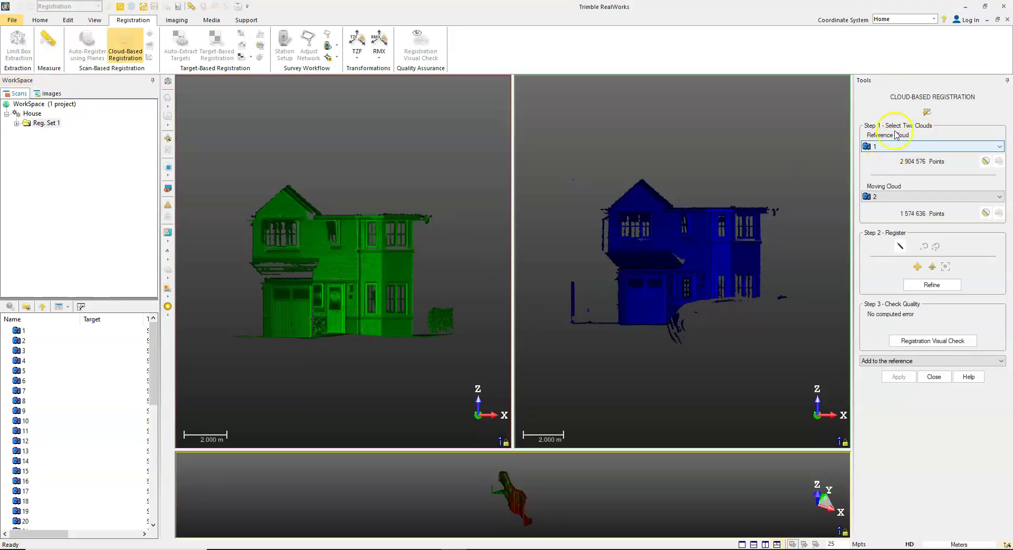
pyautogui.click(906, 147)
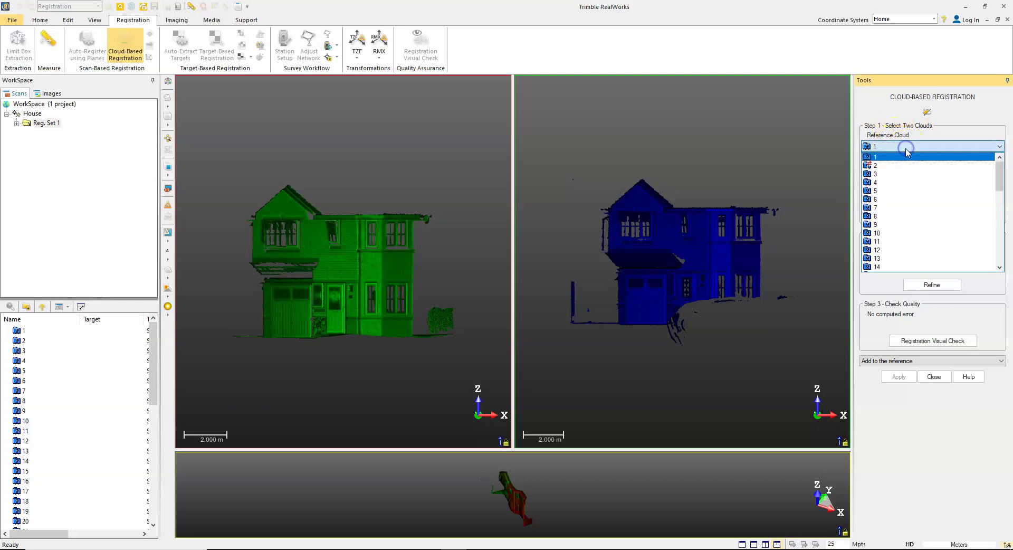
pyautogui.moveTo(999, 174); pyautogui.dragTo(997, 152)
pyautogui.click(921, 438)
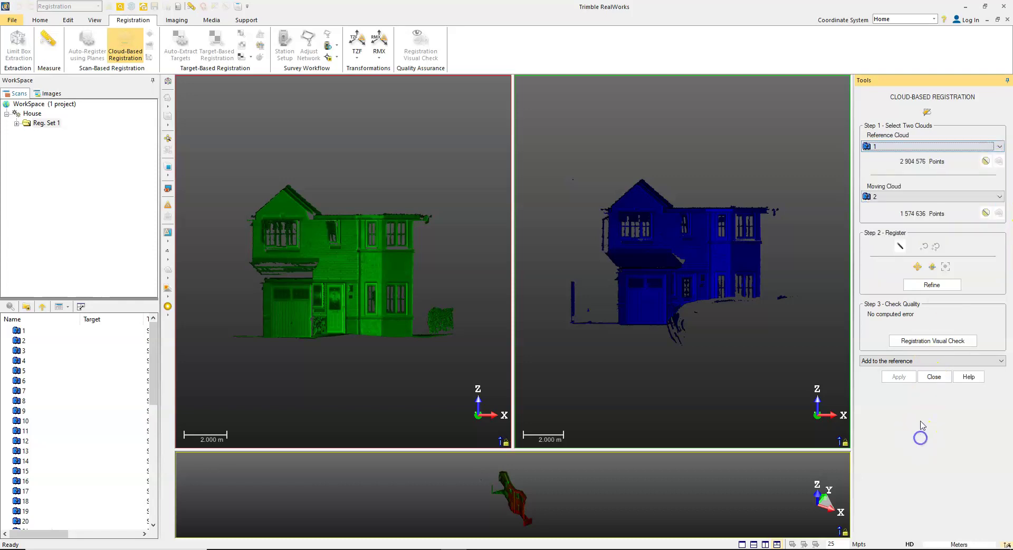
pyautogui.click(907, 197)
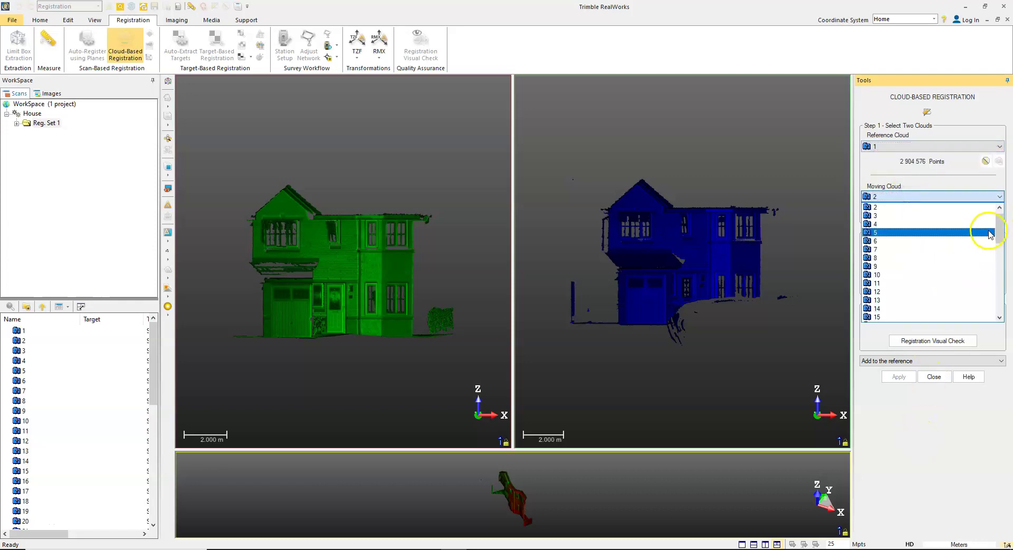
pyautogui.click(999, 208)
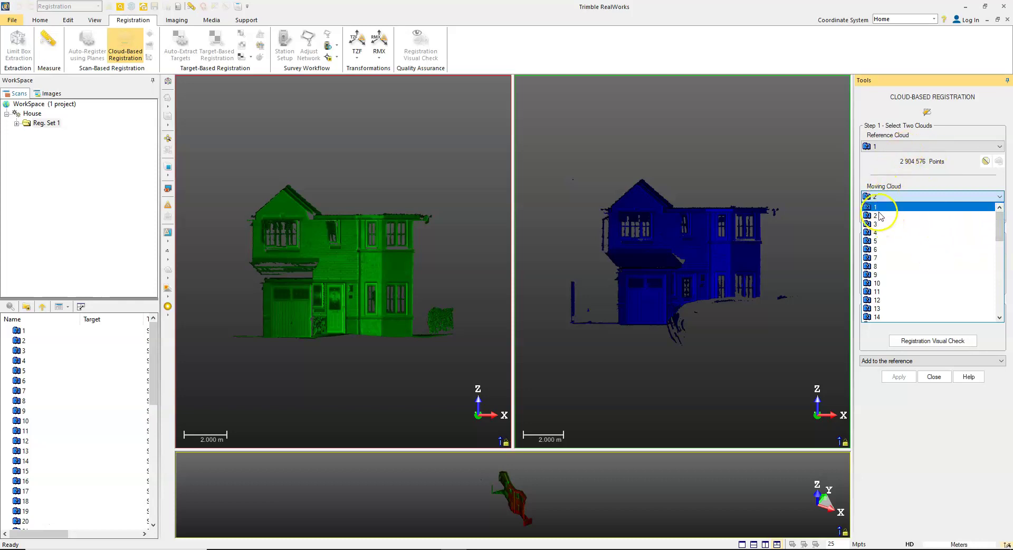
pyautogui.click(925, 449)
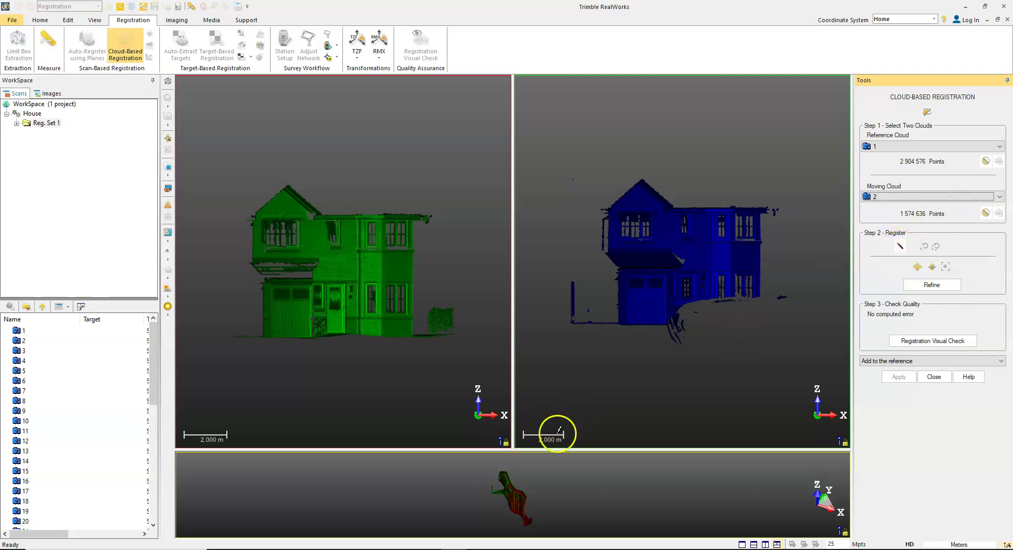
# - Maximise the overlay viewport and orbit to inspect the red and green house clouds
pyautogui.doubleClick(552, 457)
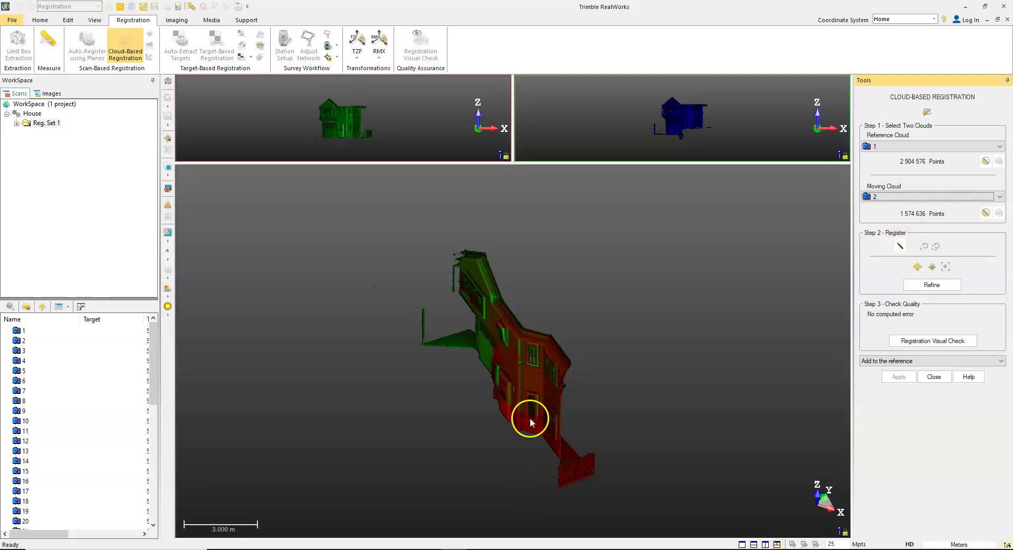
pyautogui.scroll(5, 522, 337)
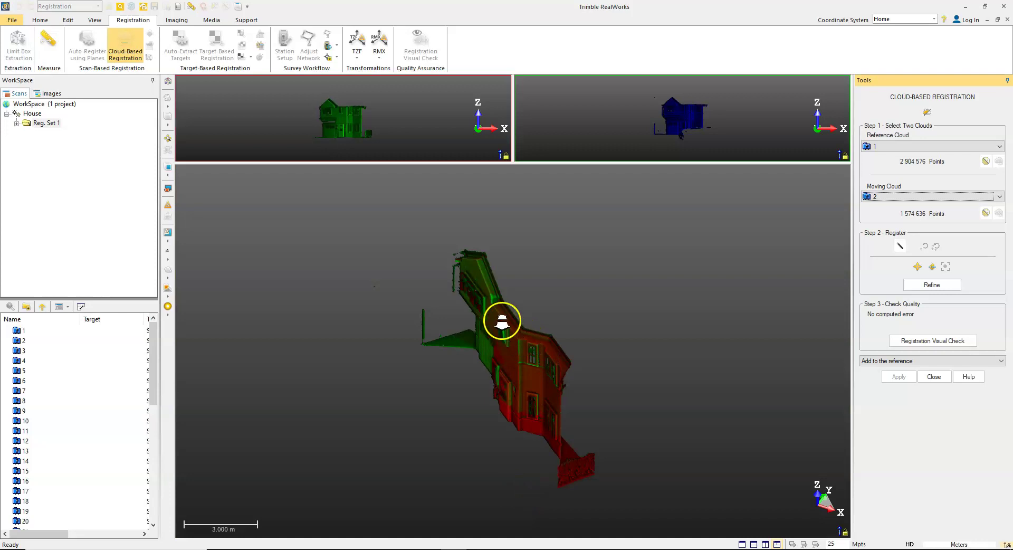
pyautogui.moveTo(520, 368); pyautogui.dragTo(478, 369)
pyautogui.click(899, 246)
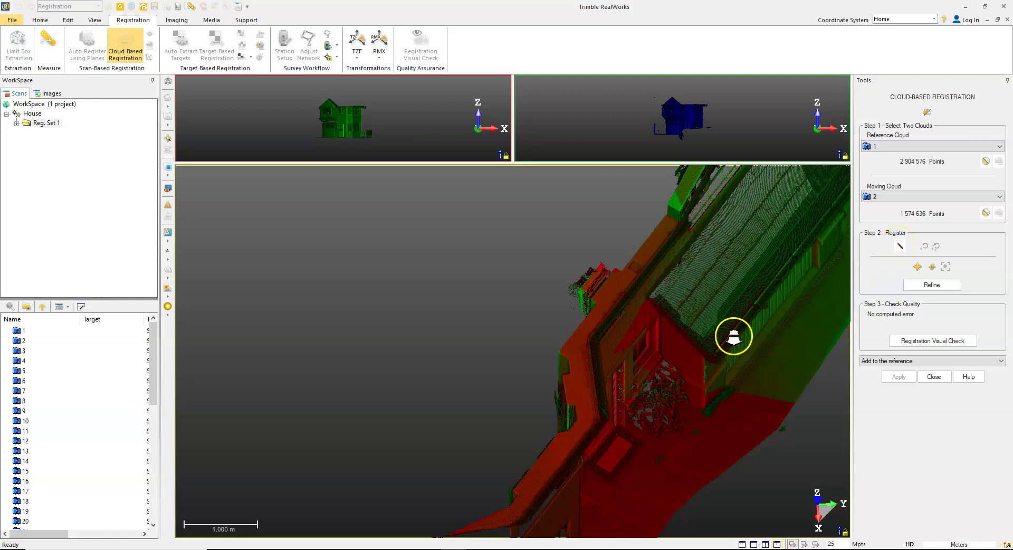
pyautogui.moveTo(733, 336); pyautogui.dragTo(606, 295)
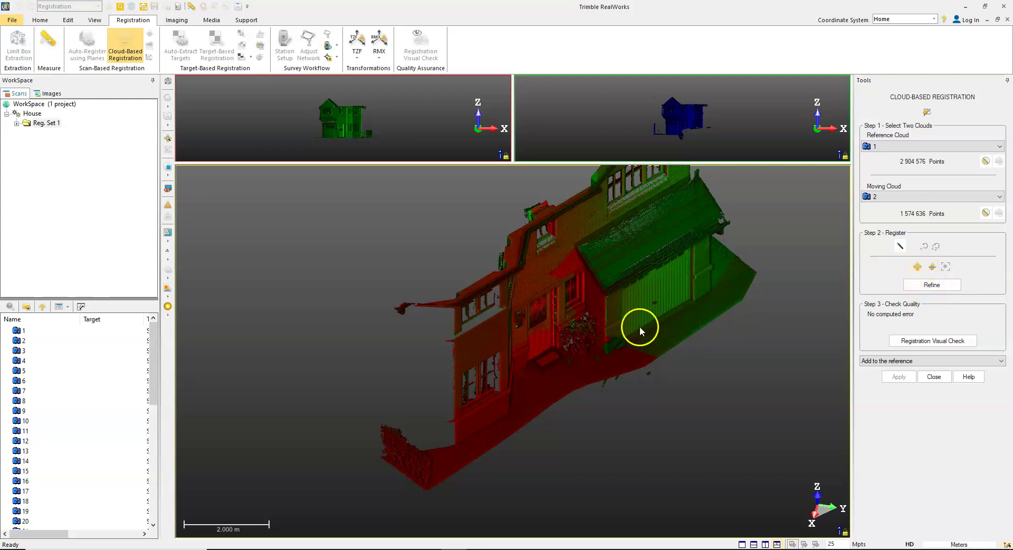
# - Roughly slide and rotate the green moving cloud toward the red reference cloud
pyautogui.click(918, 268)
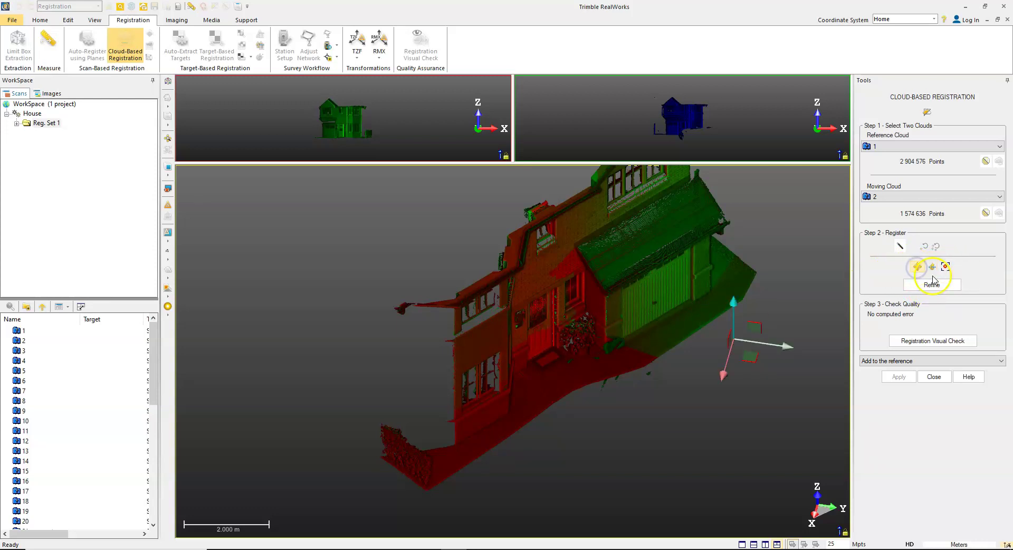
pyautogui.moveTo(751, 362); pyautogui.dragTo(826, 400)
pyautogui.scroll(-1, 680, 326)
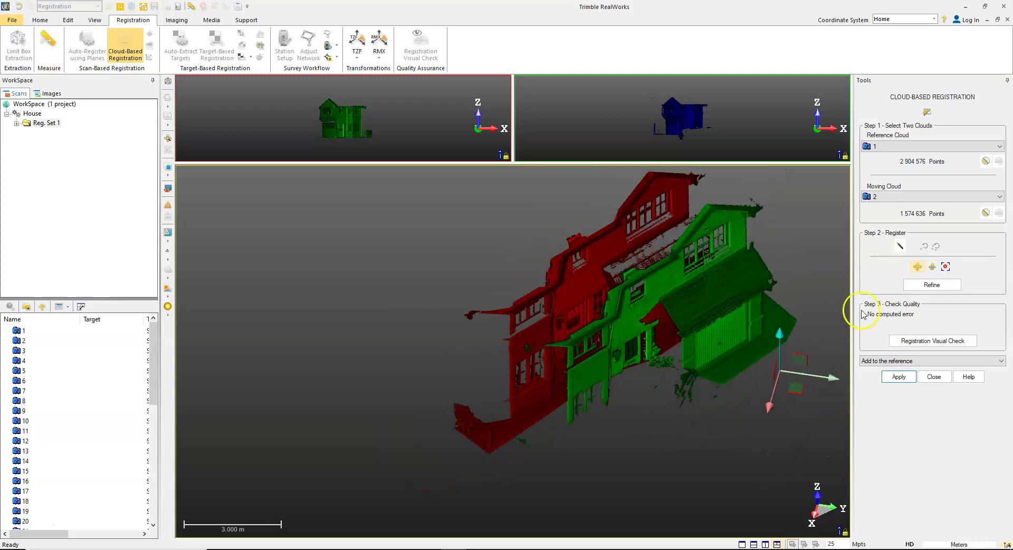
pyautogui.click(931, 268)
pyautogui.moveTo(742, 444); pyautogui.dragTo(707, 368)
pyautogui.scroll(-2, 635, 395)
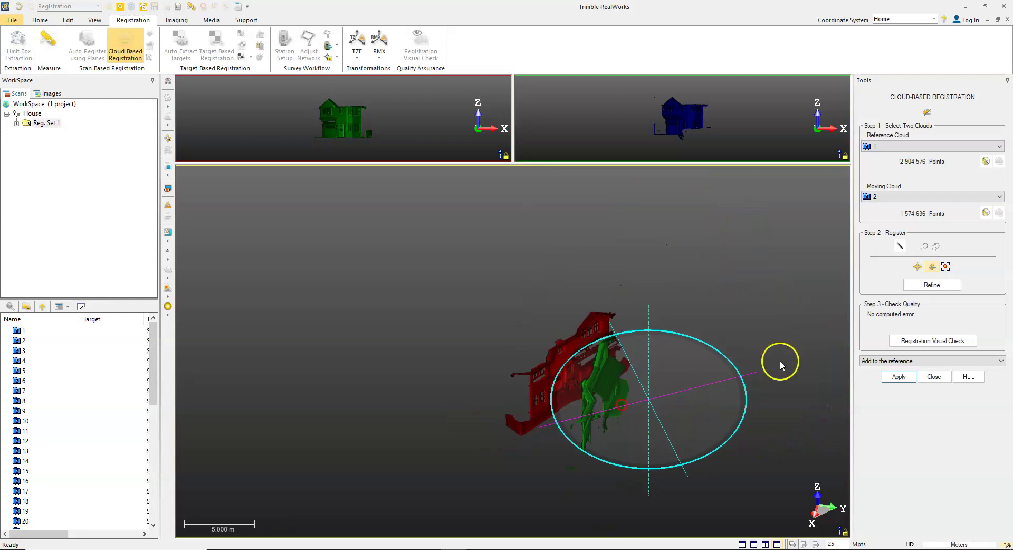
pyautogui.scroll(2, 702, 403)
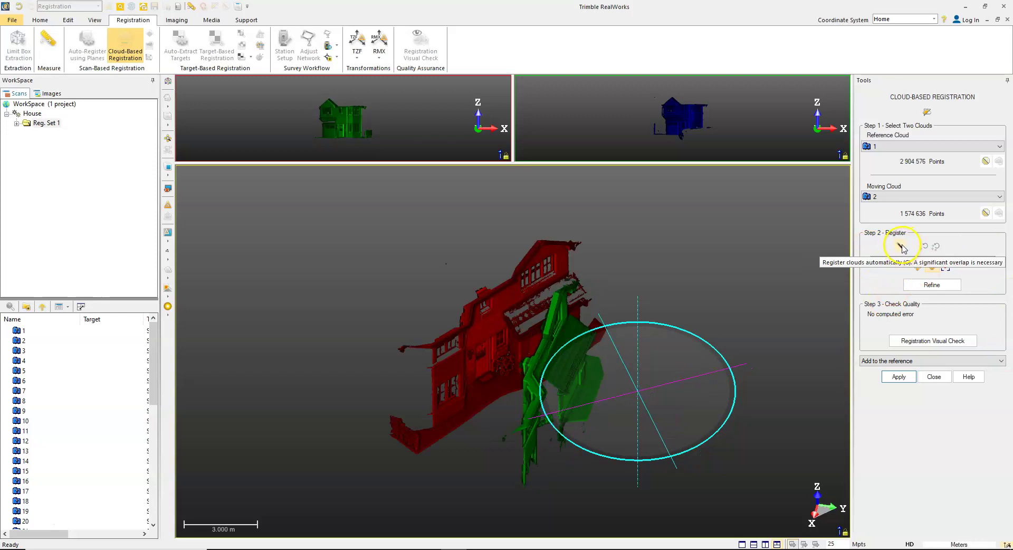
# - Run automatic registration, then reactivate manual adjustment on the green scan's rotation ring
pyautogui.click(901, 247)
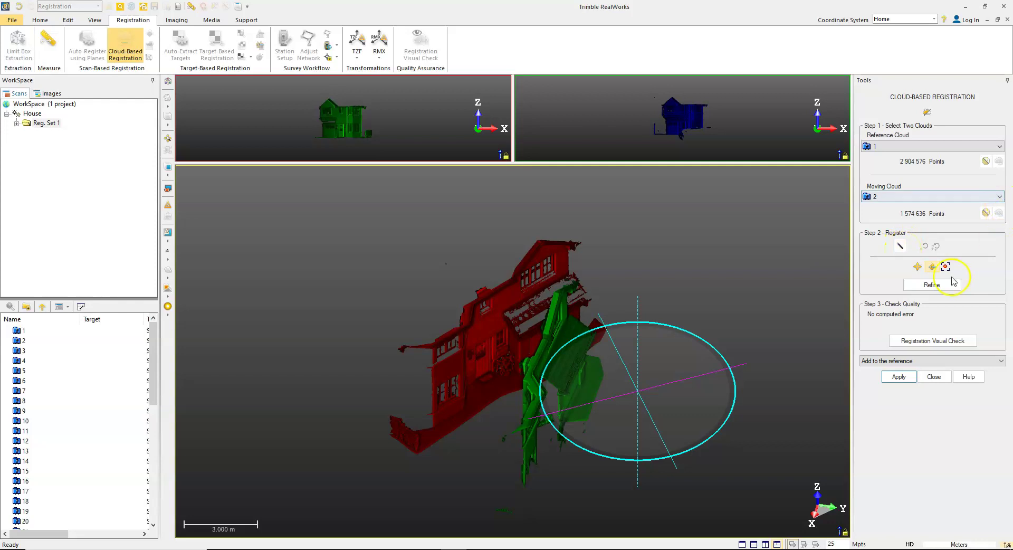
pyautogui.click(915, 267)
pyautogui.click(727, 413)
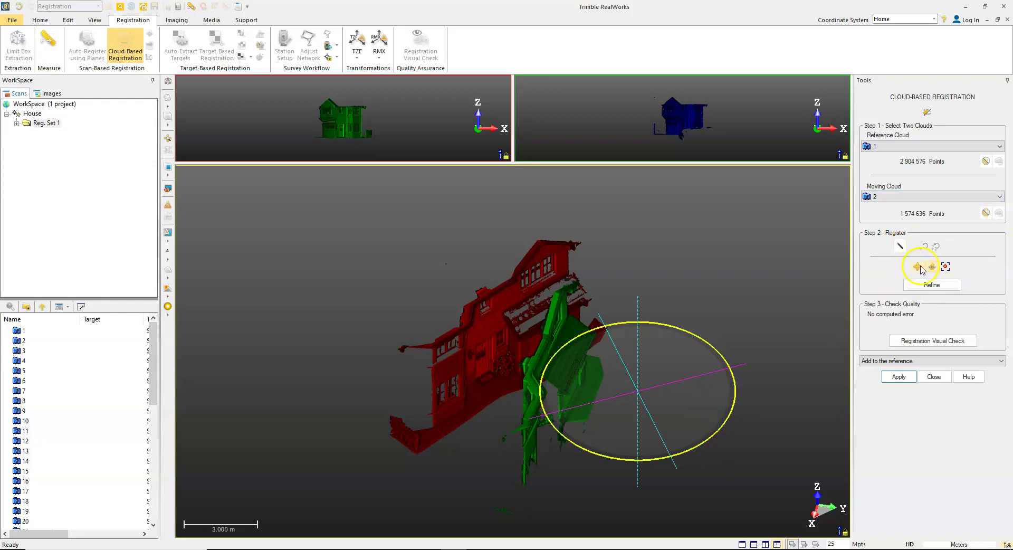
# - Re-centre the rotation ring and lift the green scan up toward the red scan
pyautogui.click(945, 267)
pyautogui.click(567, 364)
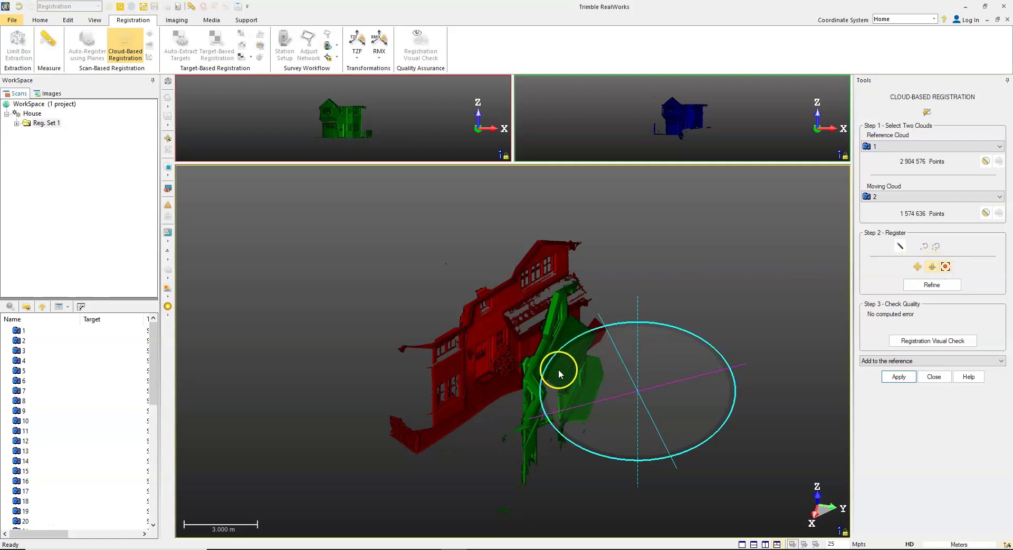
pyautogui.click(918, 266)
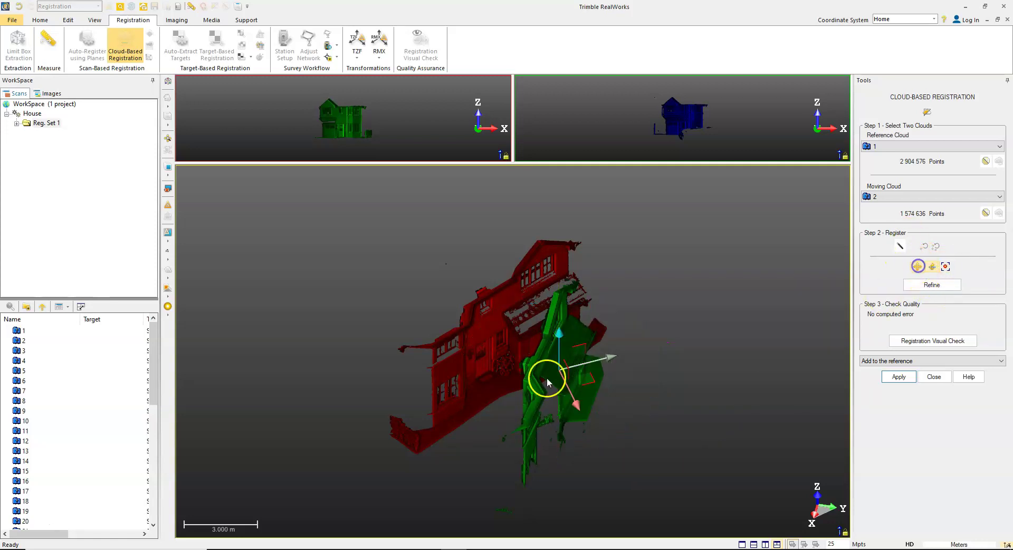
pyautogui.moveTo(585, 380); pyautogui.dragTo(580, 333)
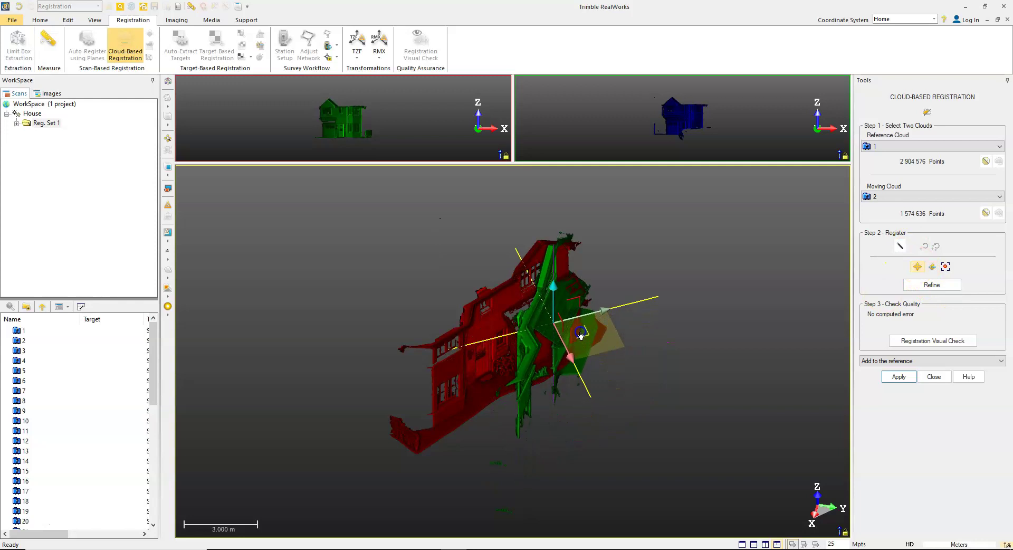
pyautogui.click(935, 288)
# - Rotate the green scan to match the red facade and shift it into place in Top view
pyautogui.click(932, 266)
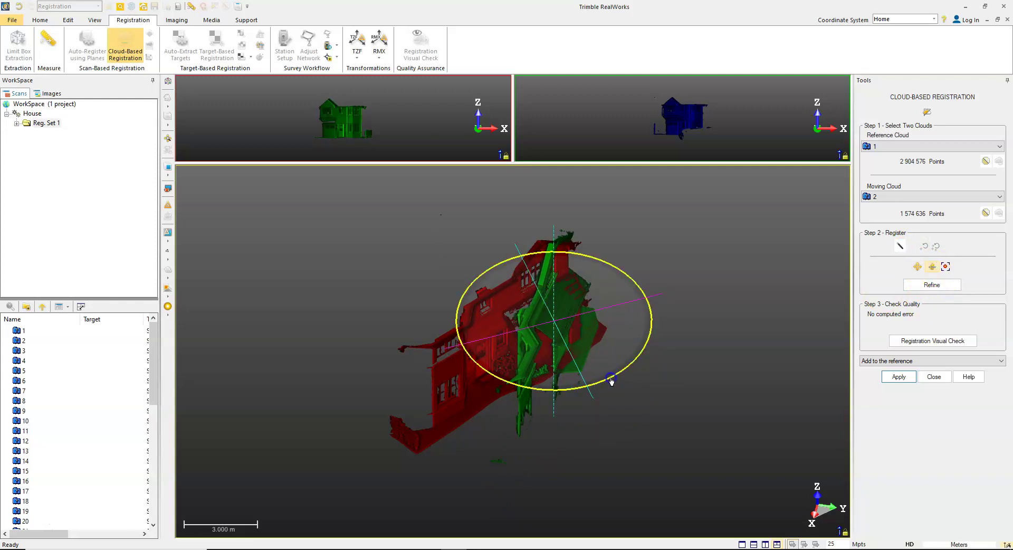
pyautogui.moveTo(610, 379); pyautogui.dragTo(564, 380)
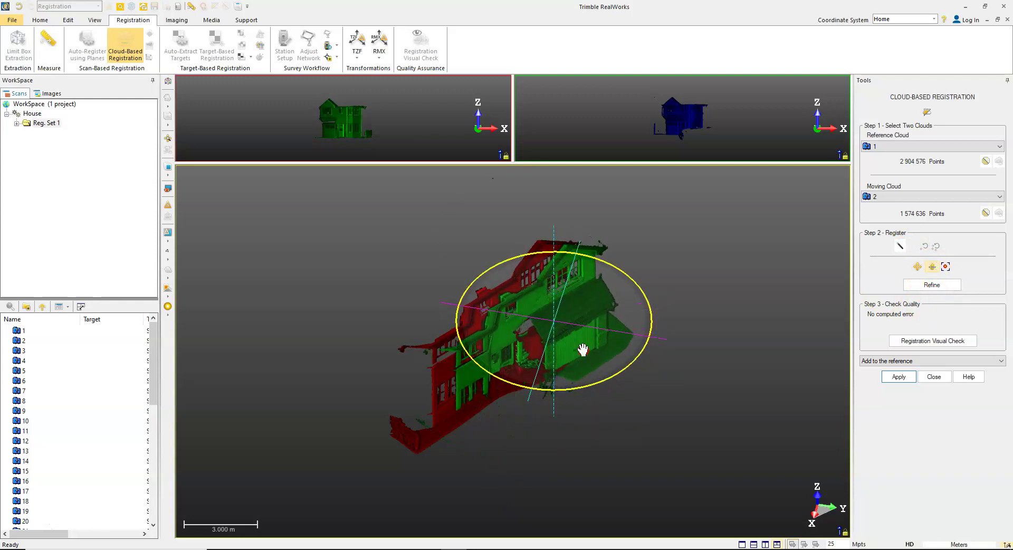
pyautogui.moveTo(568, 254); pyautogui.dragTo(627, 291, button='right')
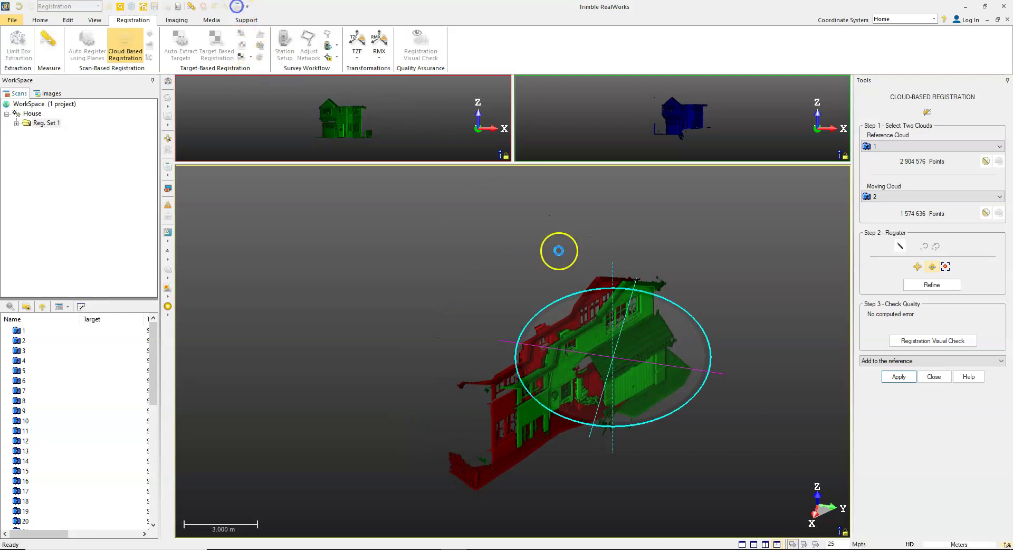
pyautogui.press('t')
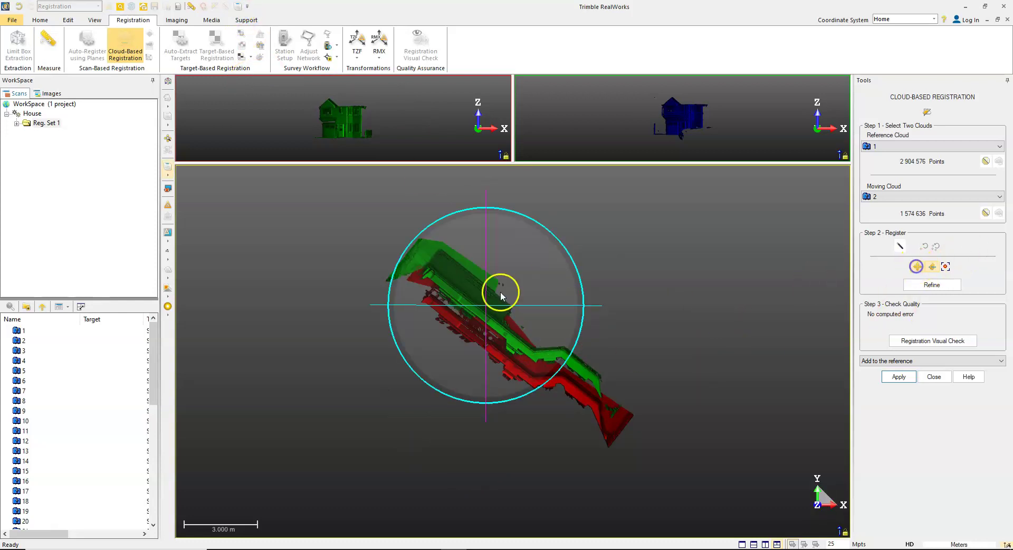
pyautogui.moveTo(511, 280); pyautogui.dragTo(519, 321)
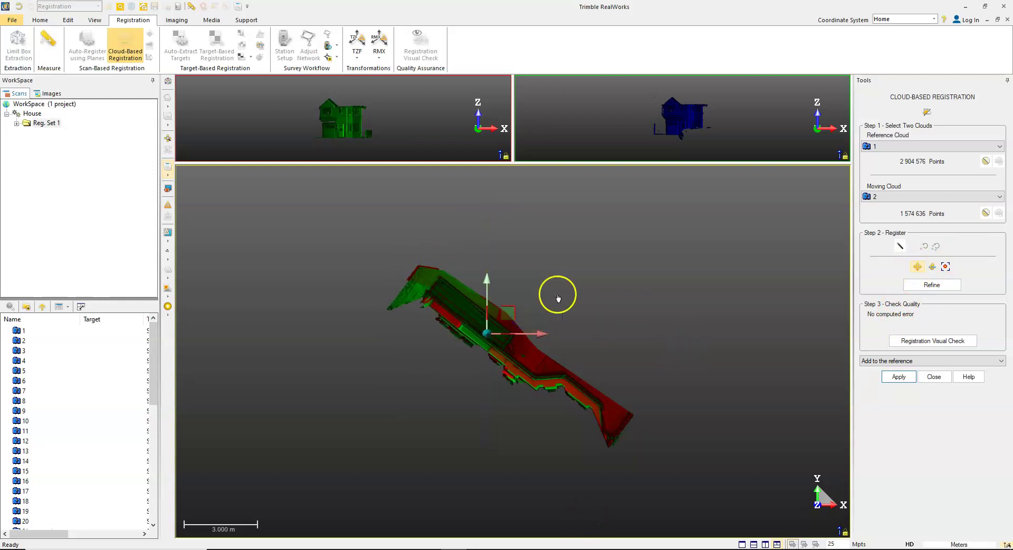
# - Refine the scan 1–2 registration twice, reaching 0.463 mm error with 92% overlap
pyautogui.click(935, 285)
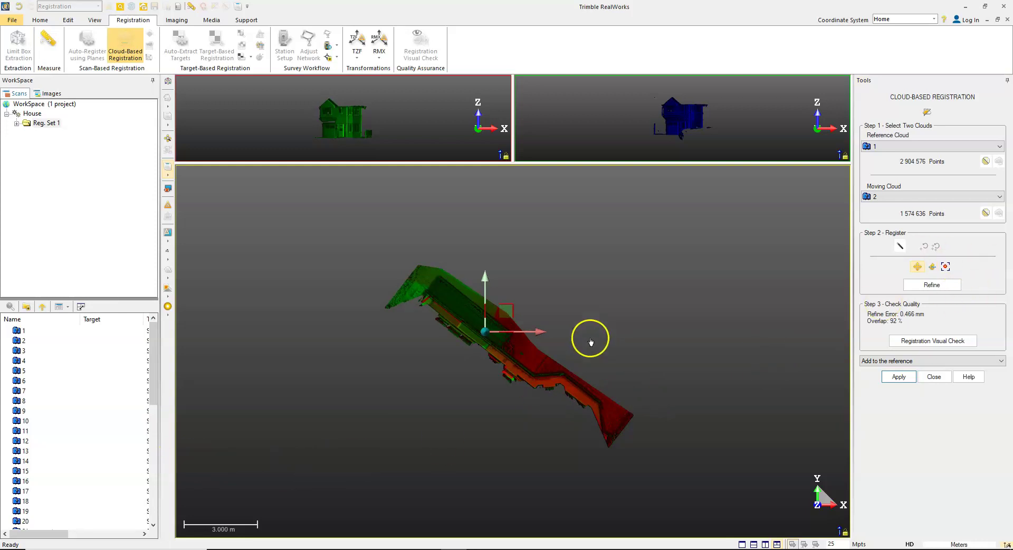
pyautogui.moveTo(530, 428); pyautogui.dragTo(579, 293)
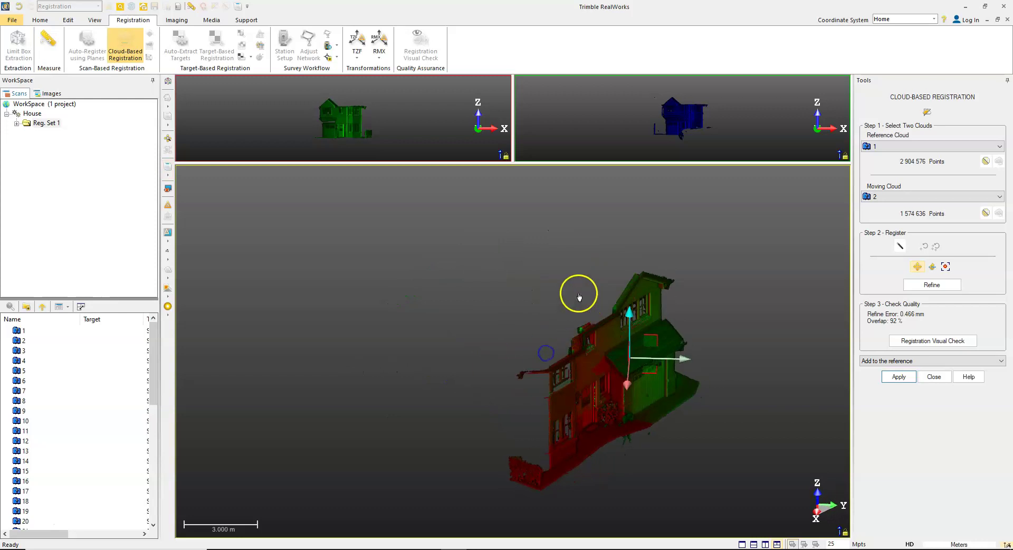
pyautogui.doubleClick(479, 262)
pyautogui.scroll(3, 472, 337)
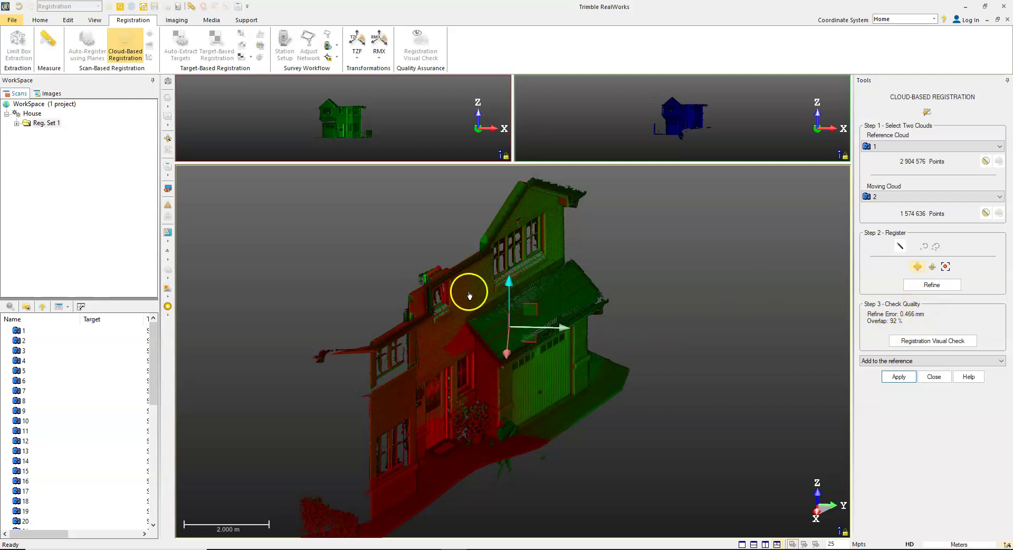
pyautogui.click(932, 284)
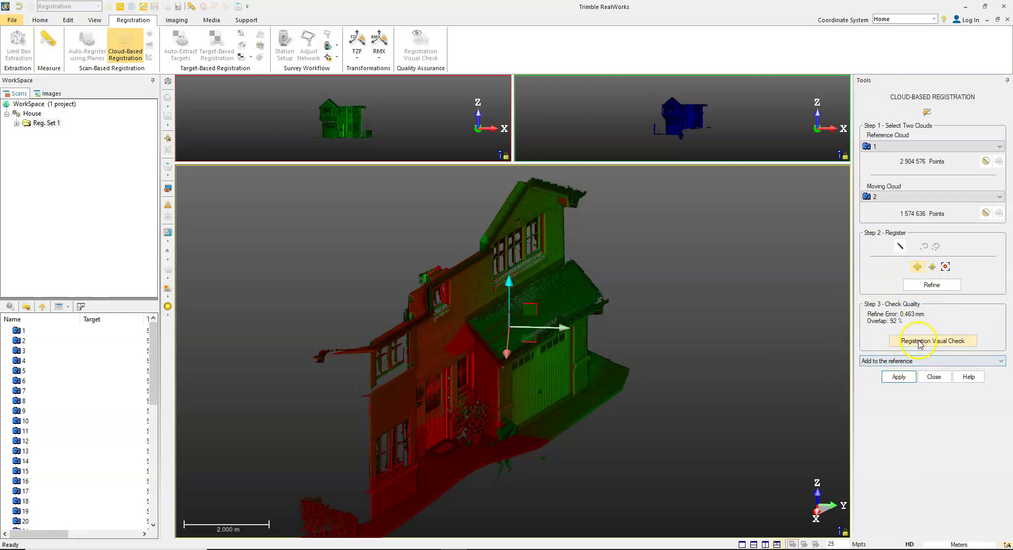
pyautogui.click(938, 343)
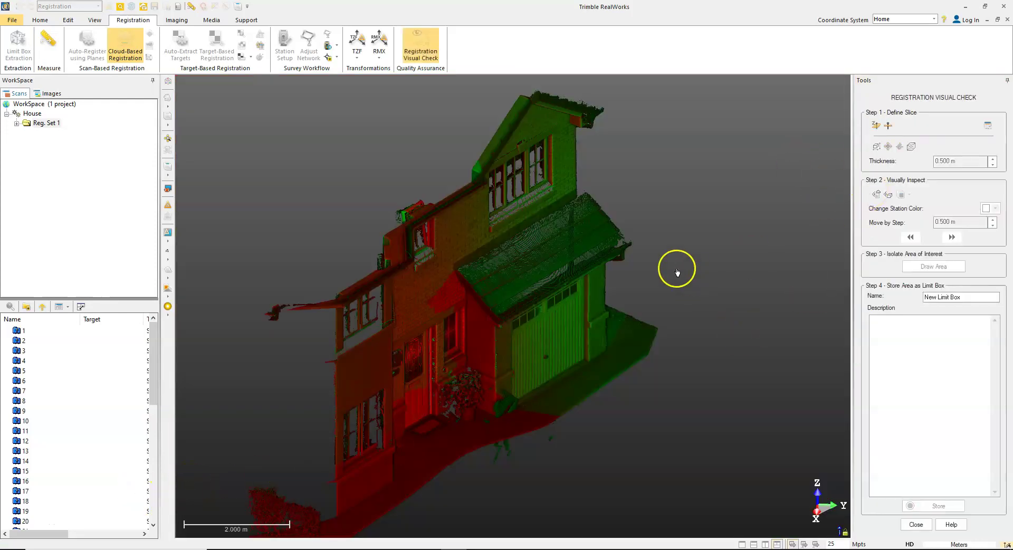
# - Try a horizontal slice through the house and view it from above
pyautogui.scroll(-2, 525, 332)
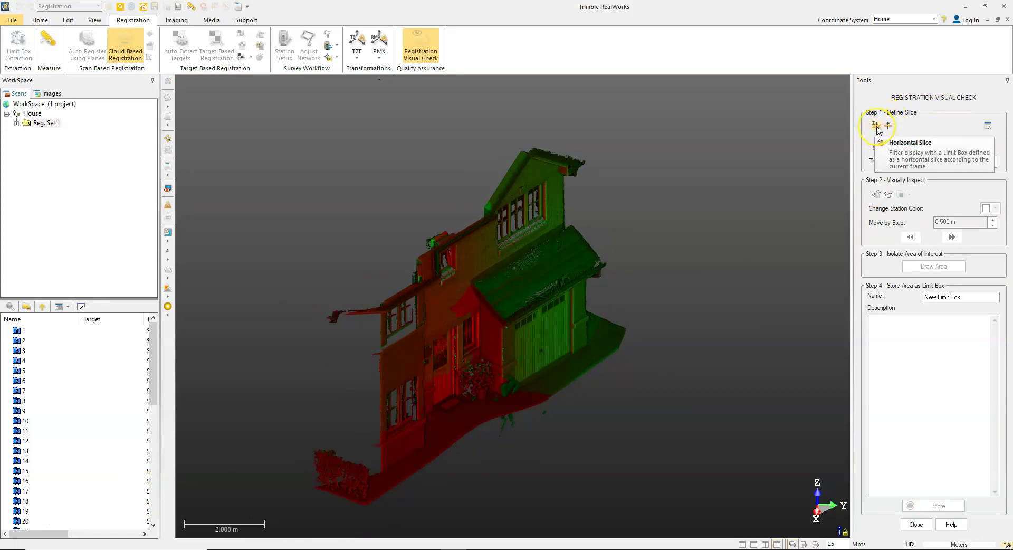
pyautogui.click(876, 127)
pyautogui.click(477, 308)
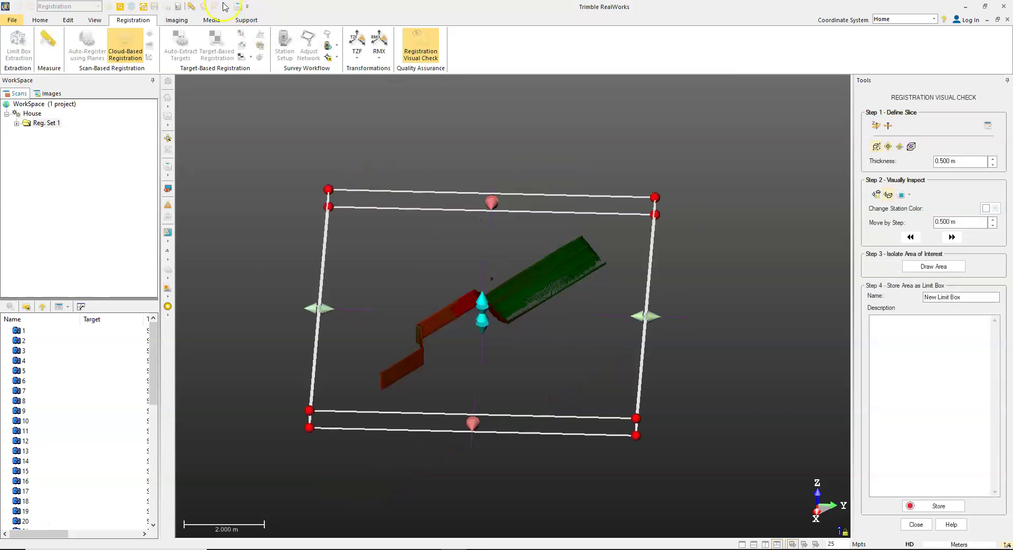
pyautogui.click(239, 9)
pyautogui.scroll(5, 493, 224)
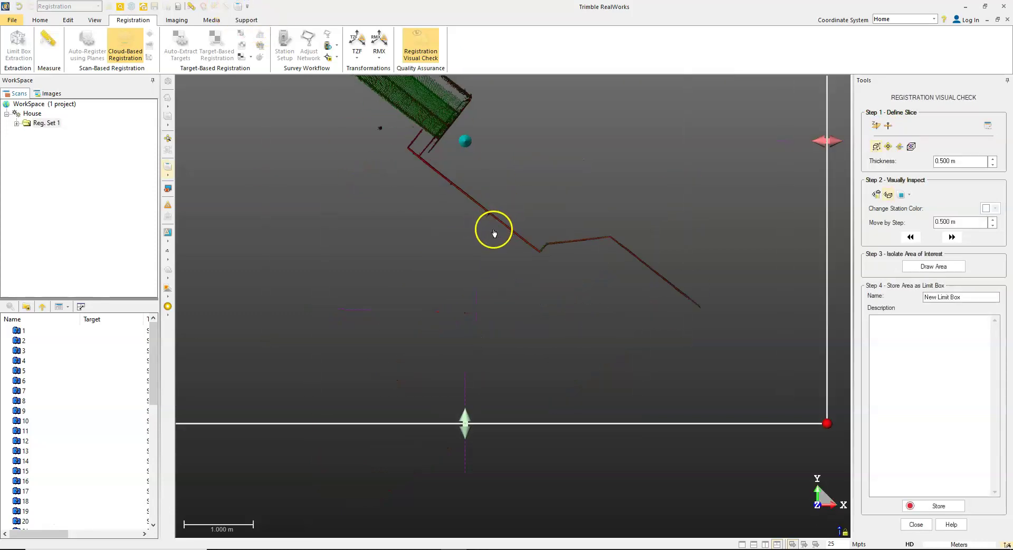
pyautogui.scroll(-3, 580, 257)
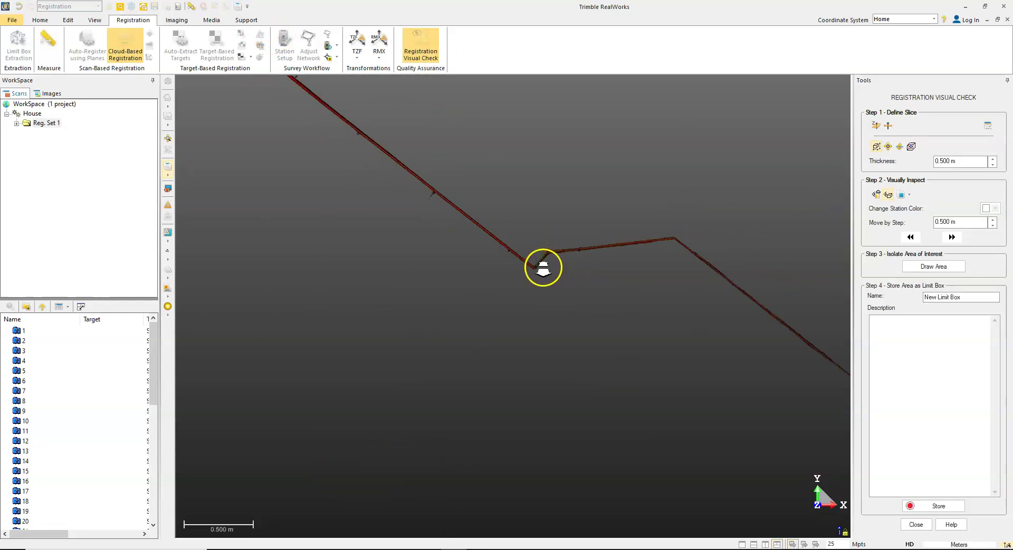
pyautogui.scroll(-6, 551, 219)
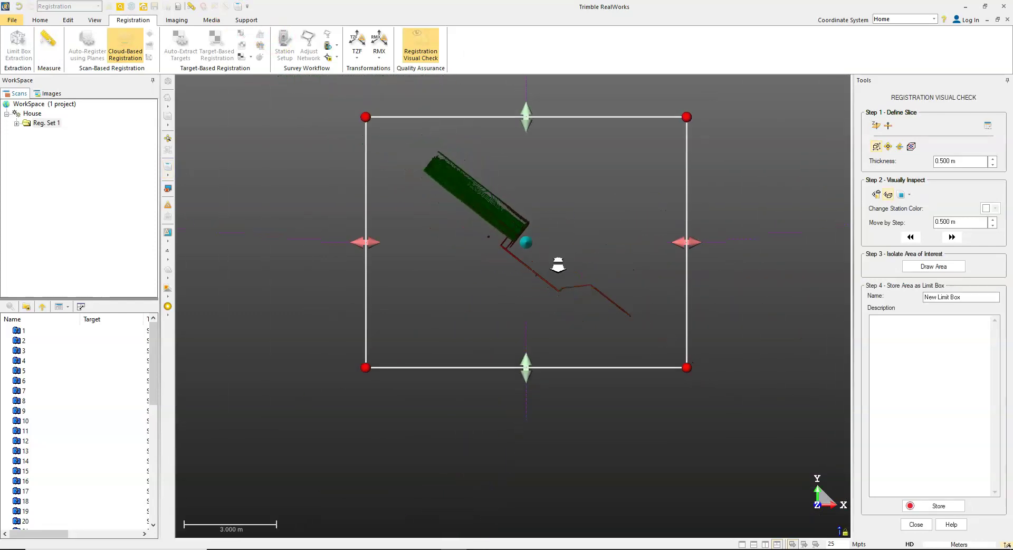
# - Cut a 0.500 m slice perpendicular to the screen between two picked points, viewed along it
pyautogui.click(888, 127)
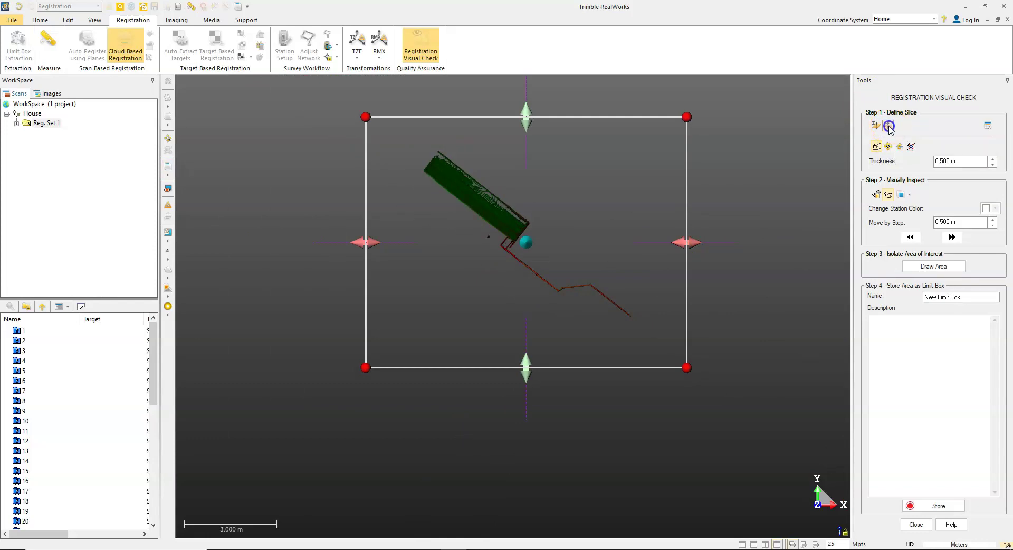
pyautogui.click(562, 207)
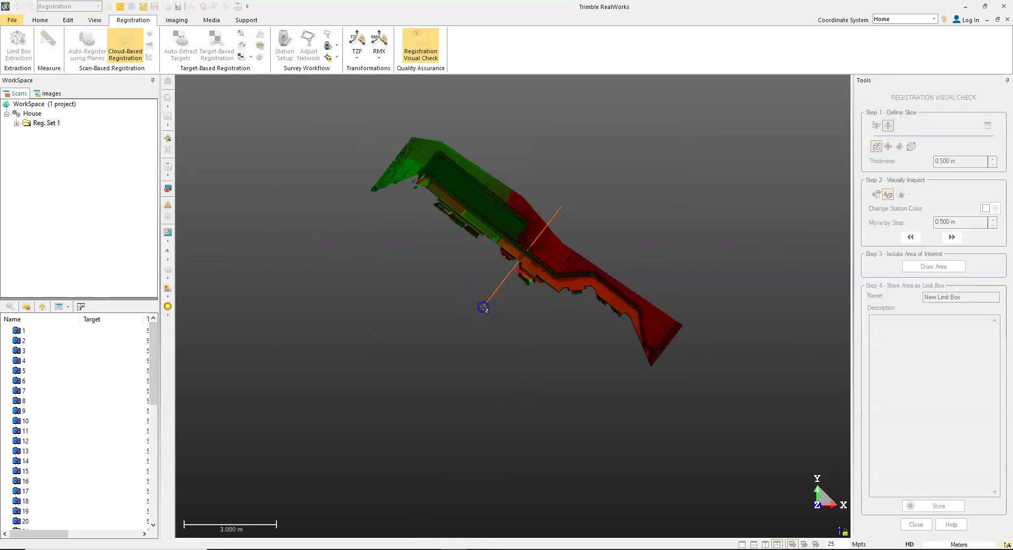
pyautogui.click(483, 307)
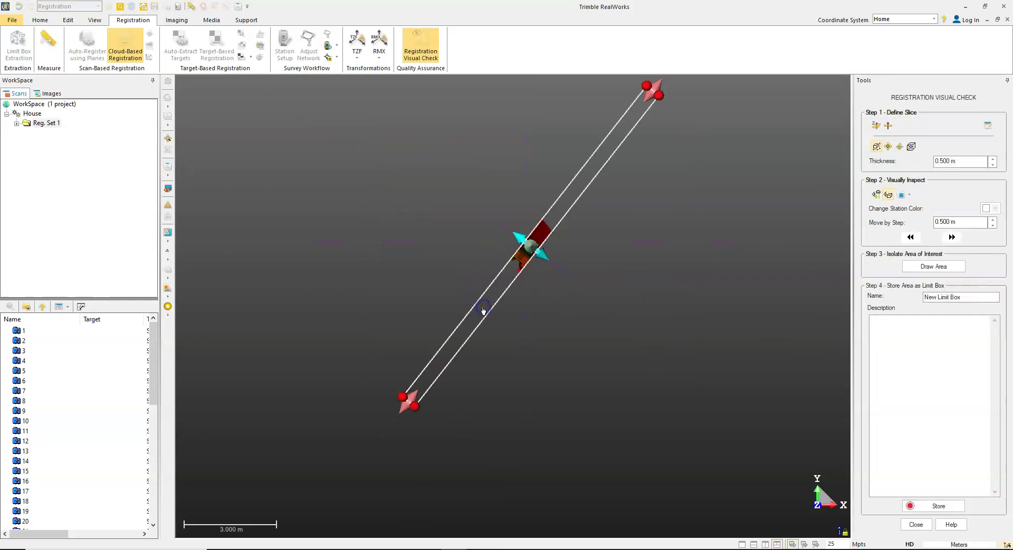
pyautogui.click(889, 195)
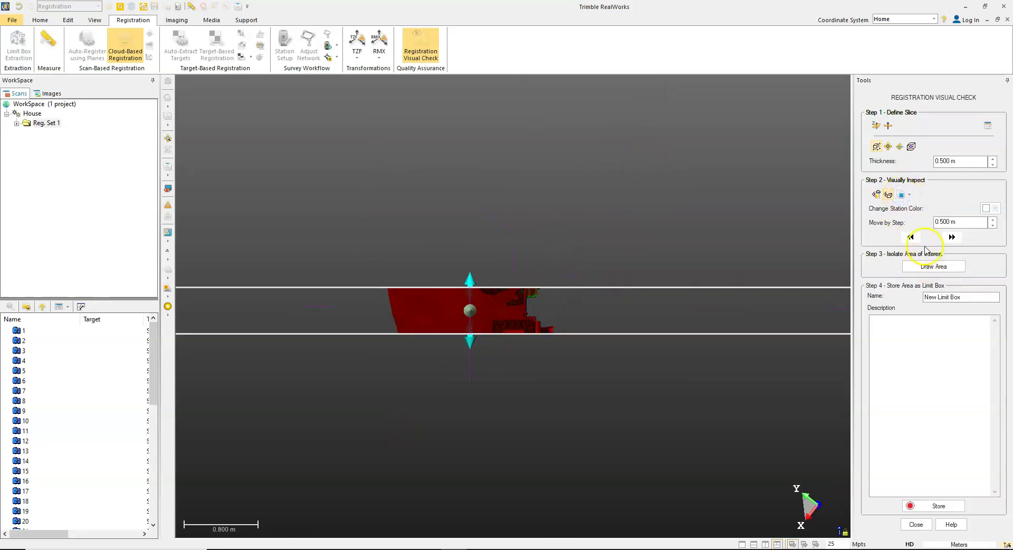
# - View the slice from the right, then the back, tilting it to show the whole slice box
pyautogui.click(909, 194)
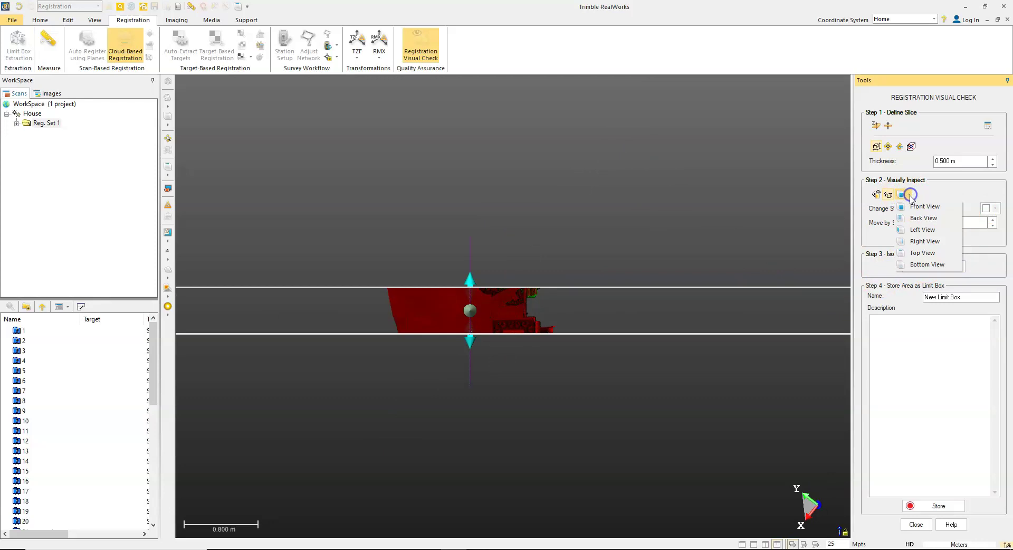
pyautogui.click(919, 242)
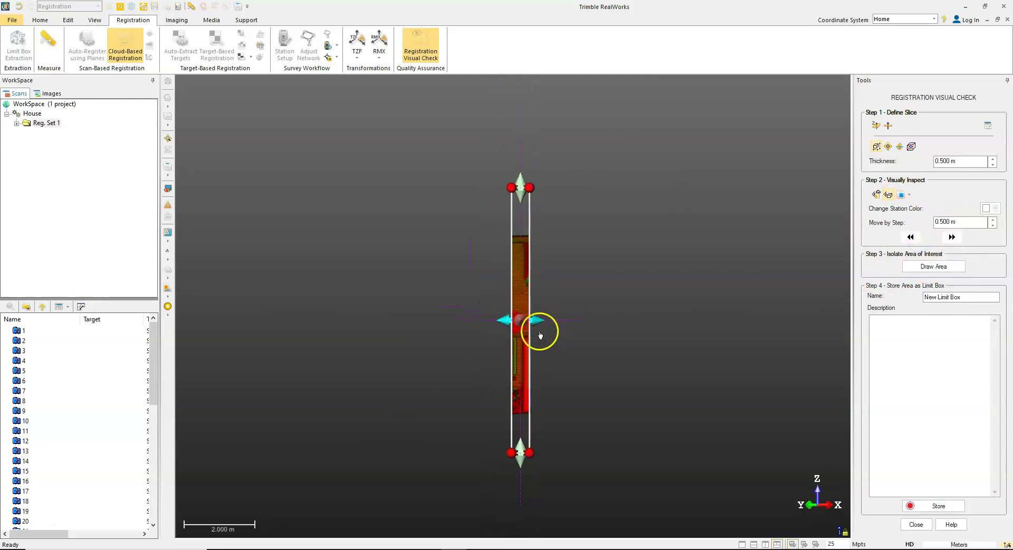
pyautogui.click(908, 196)
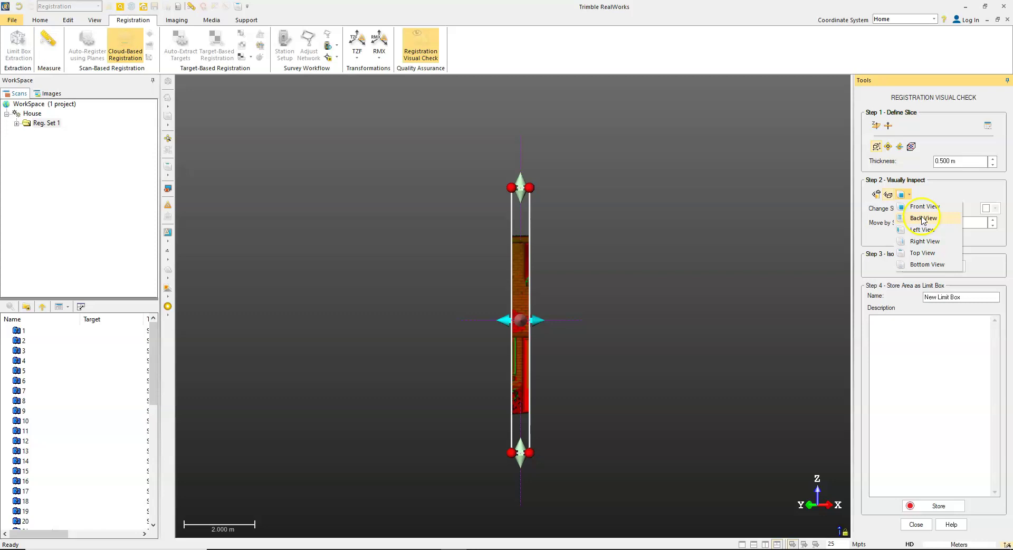
pyautogui.click(922, 219)
pyautogui.moveTo(525, 303); pyautogui.dragTo(561, 230)
pyautogui.click(549, 317)
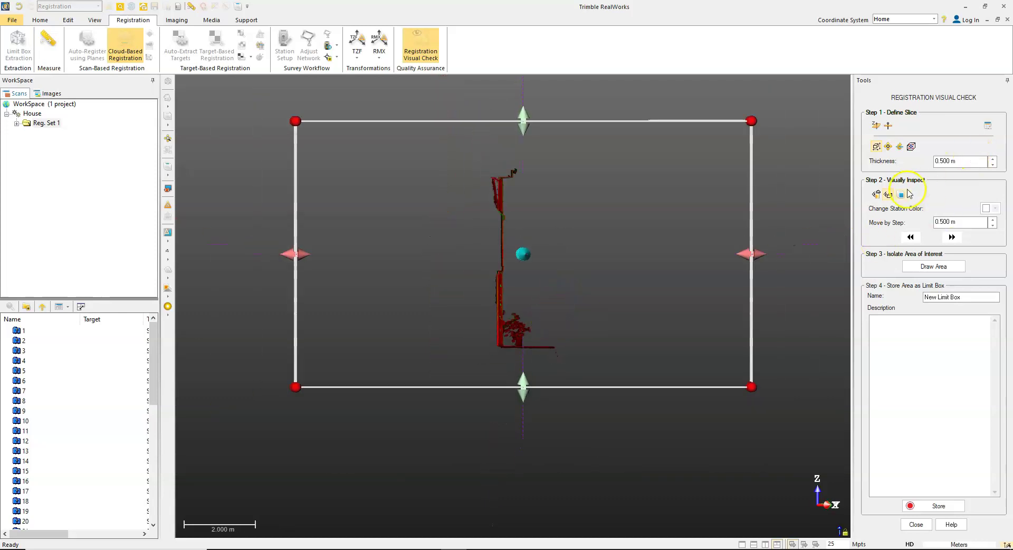
# - Step the slice forward and back in 0.500 m increments, then close the visual check
pyautogui.click(950, 238)
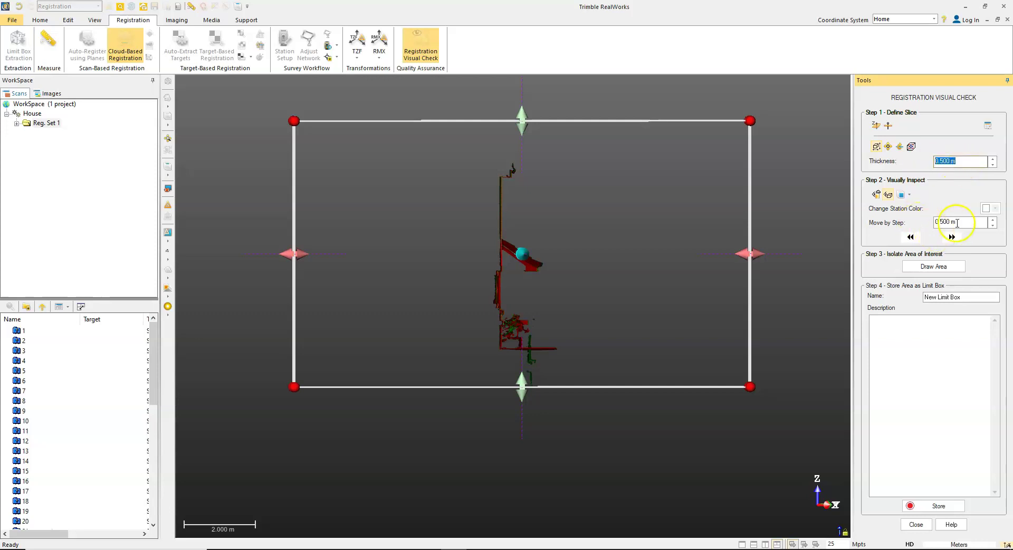
pyautogui.click(915, 224)
pyautogui.click(951, 238)
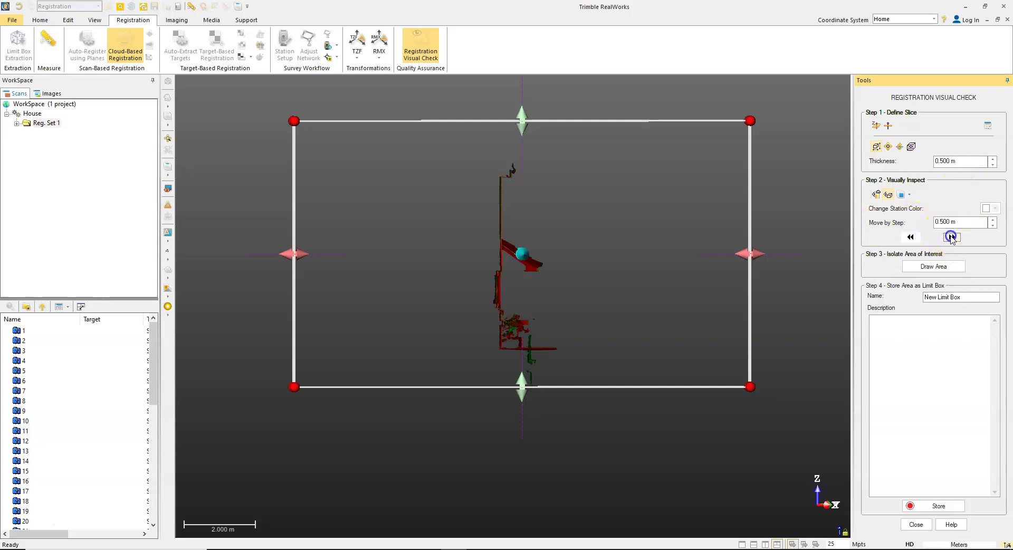
pyautogui.click(951, 238)
pyautogui.click(951, 238)
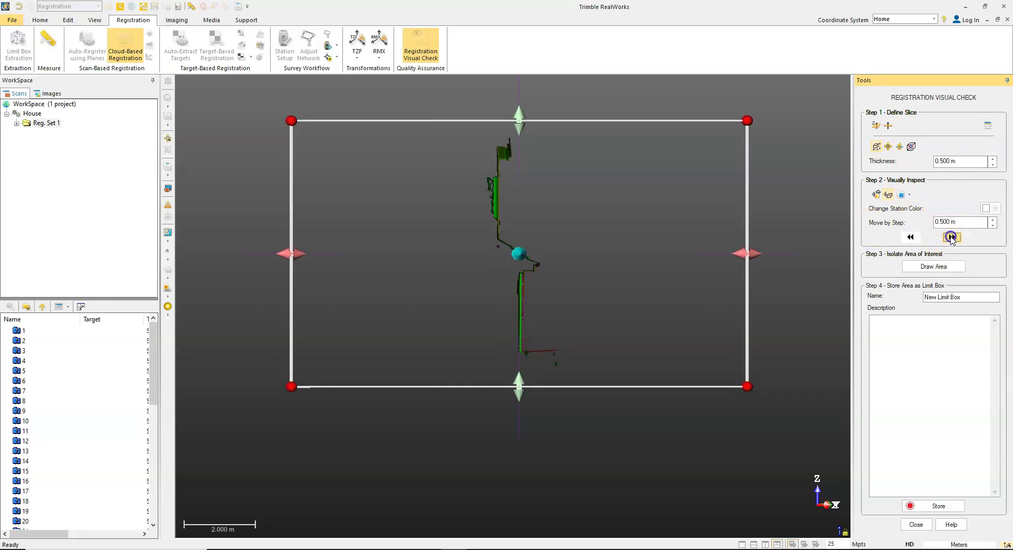
pyautogui.click(910, 237)
pyautogui.click(909, 236)
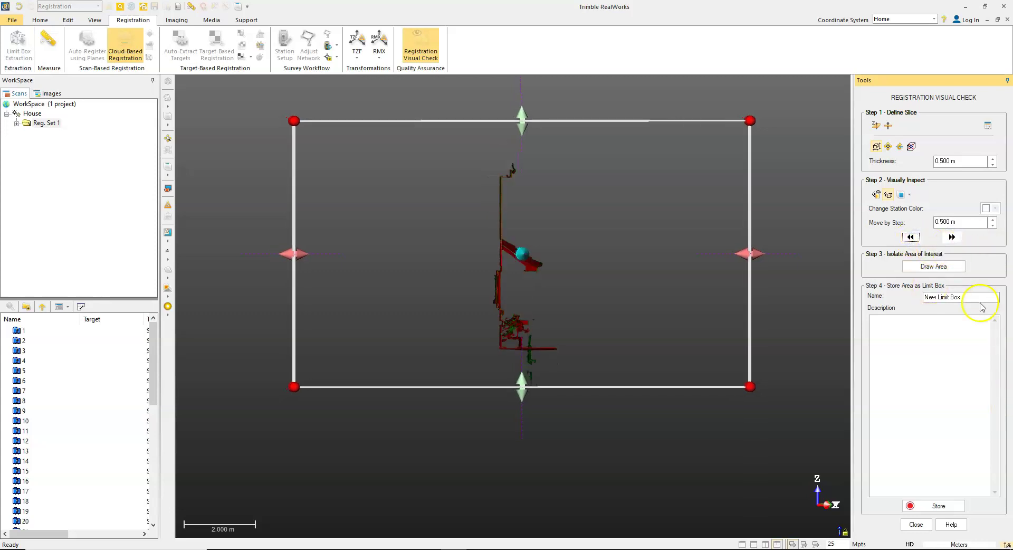
pyautogui.click(921, 521)
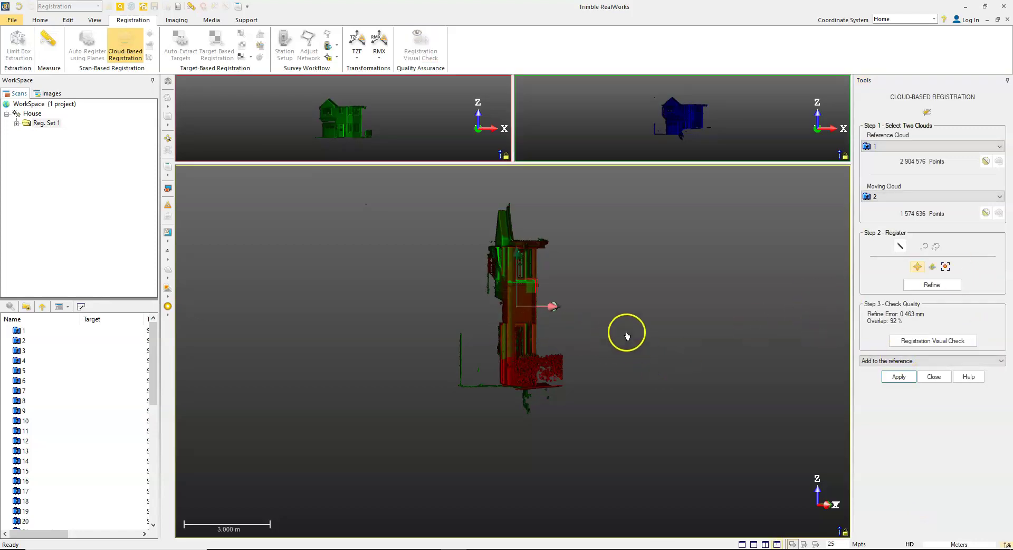
# - Set grouping to 'Do not create group' and apply the scan 2 registration
pyautogui.moveTo(627, 331); pyautogui.dragTo(705, 351)
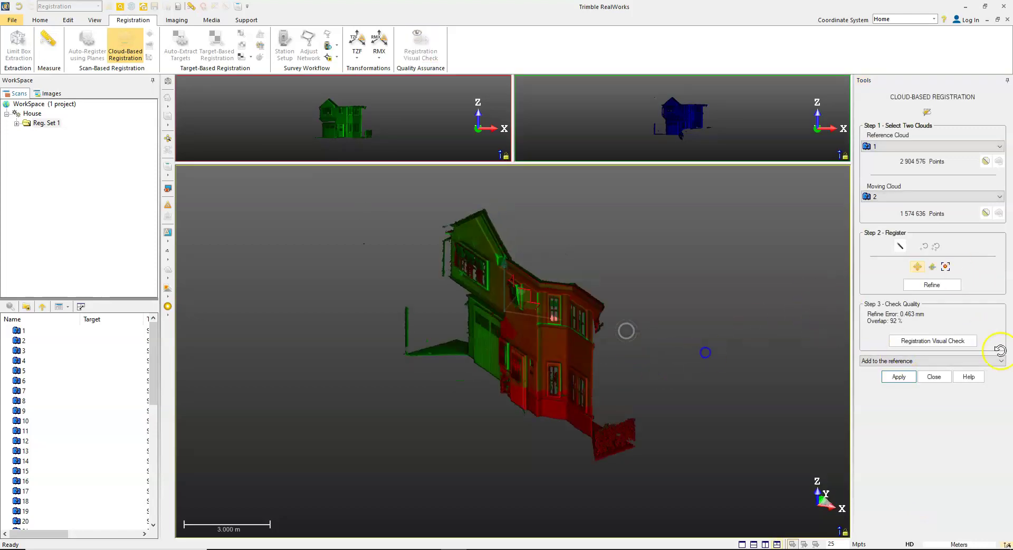
pyautogui.click(966, 363)
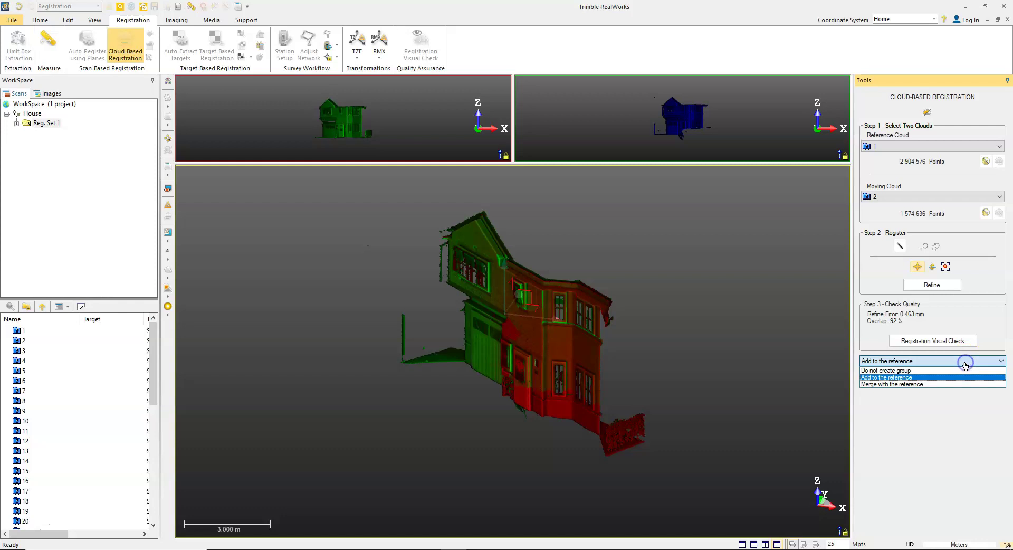
pyautogui.click(883, 371)
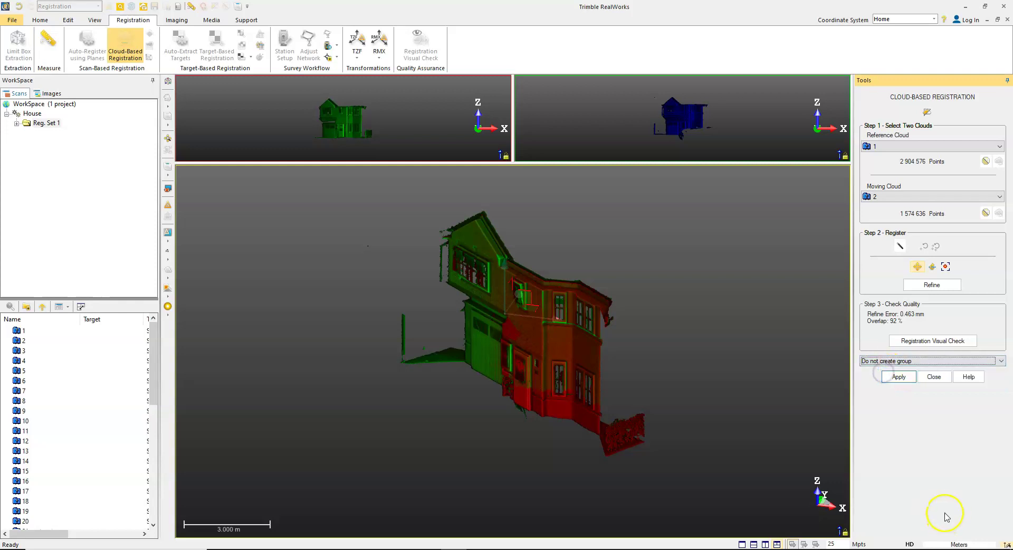
pyautogui.click(922, 363)
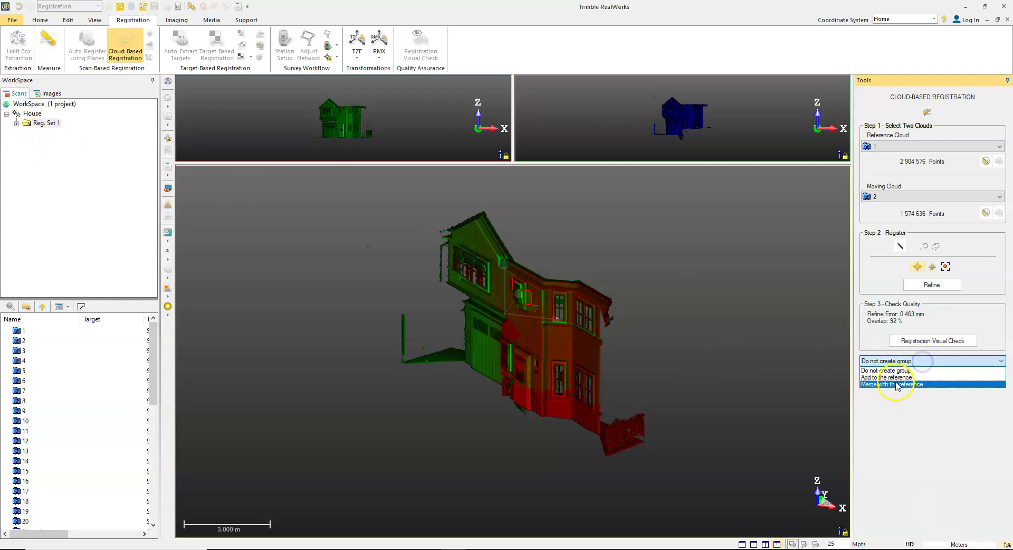
pyautogui.click(893, 419)
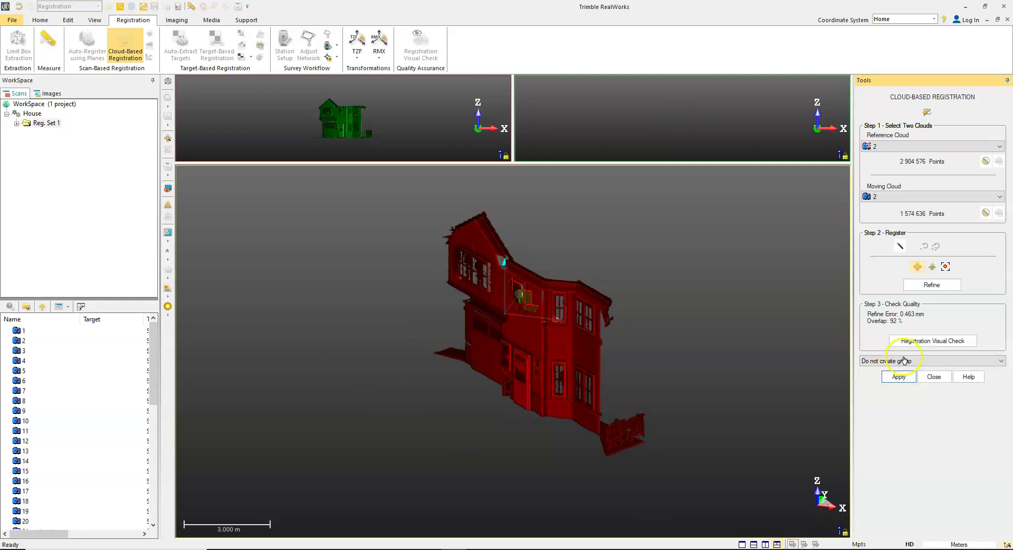
pyautogui.click(898, 376)
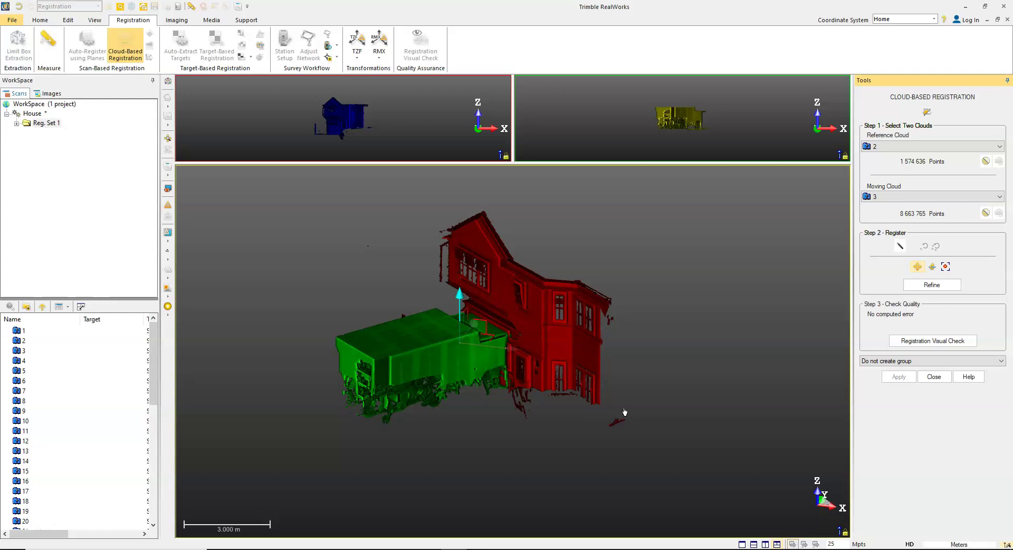
# - Close Cloud-Based Registration and zoom out to show the whole registered house cloud
pyautogui.click(934, 377)
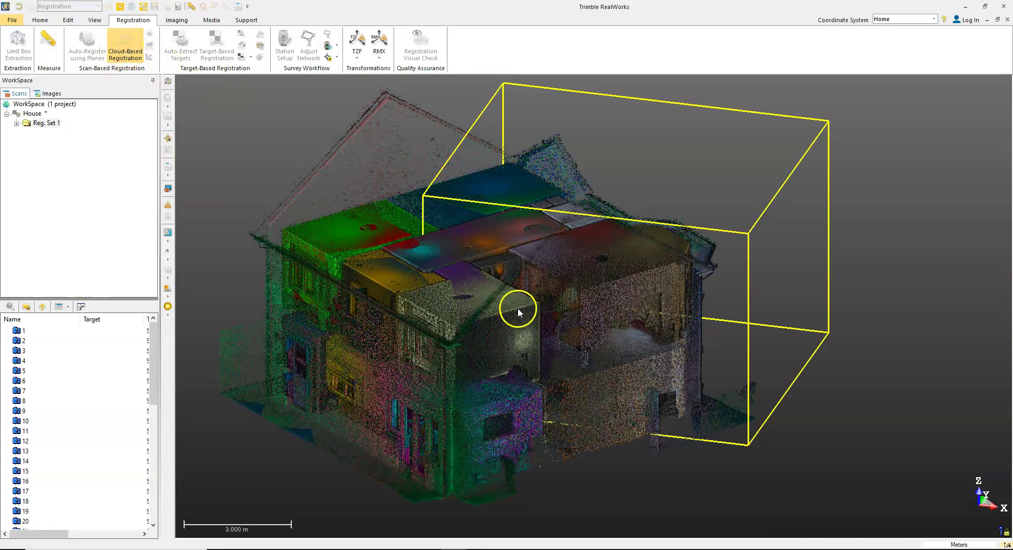
pyautogui.scroll(-5, 520, 306)
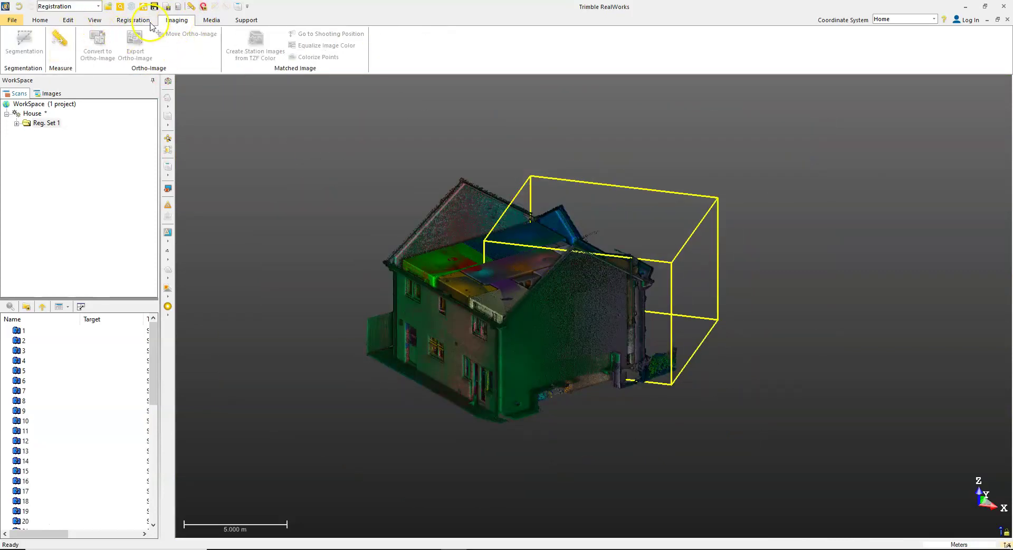
# - Refine Reg. Set 1 using scans across the project, with station 1 as the reference
pyautogui.click(136, 20)
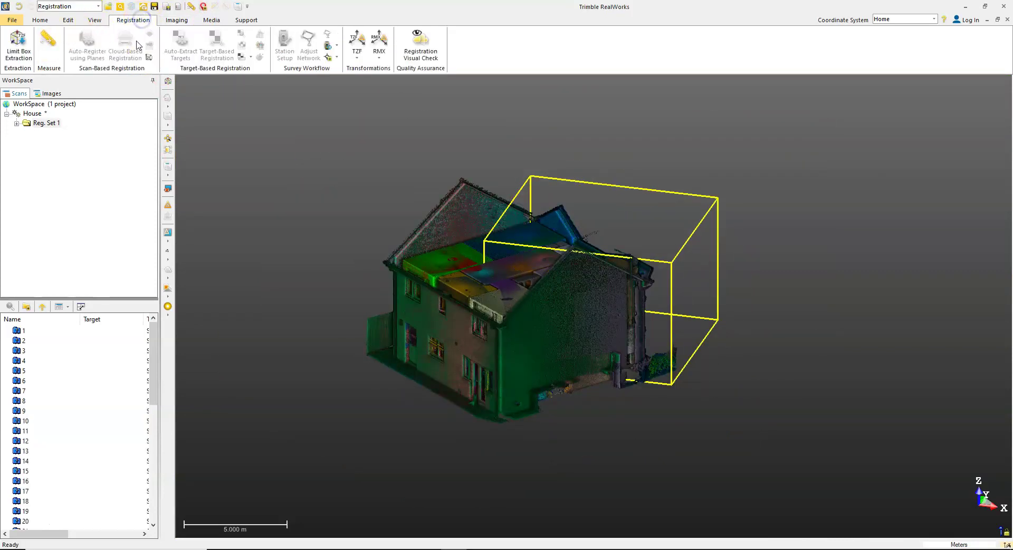
pyautogui.click(45, 123)
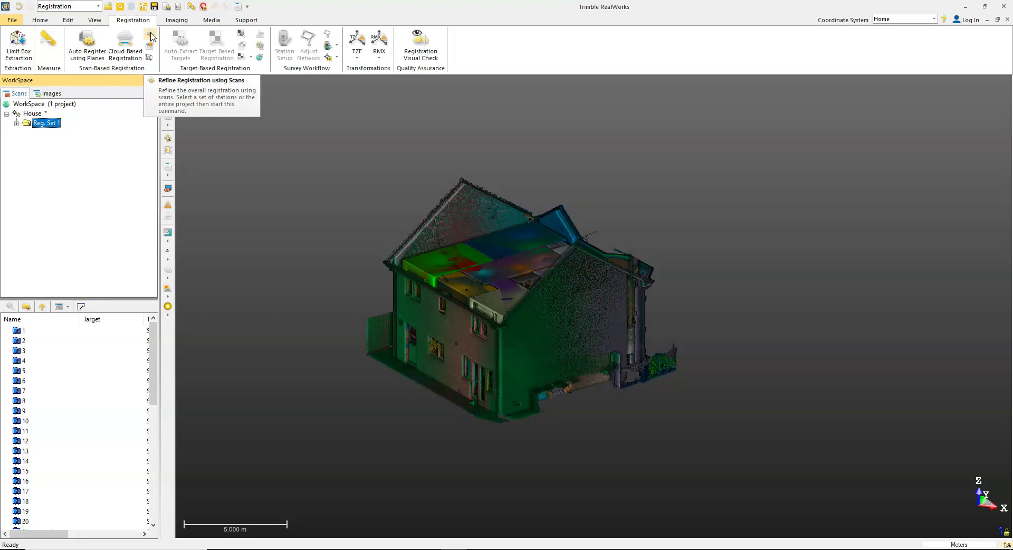
pyautogui.click(151, 36)
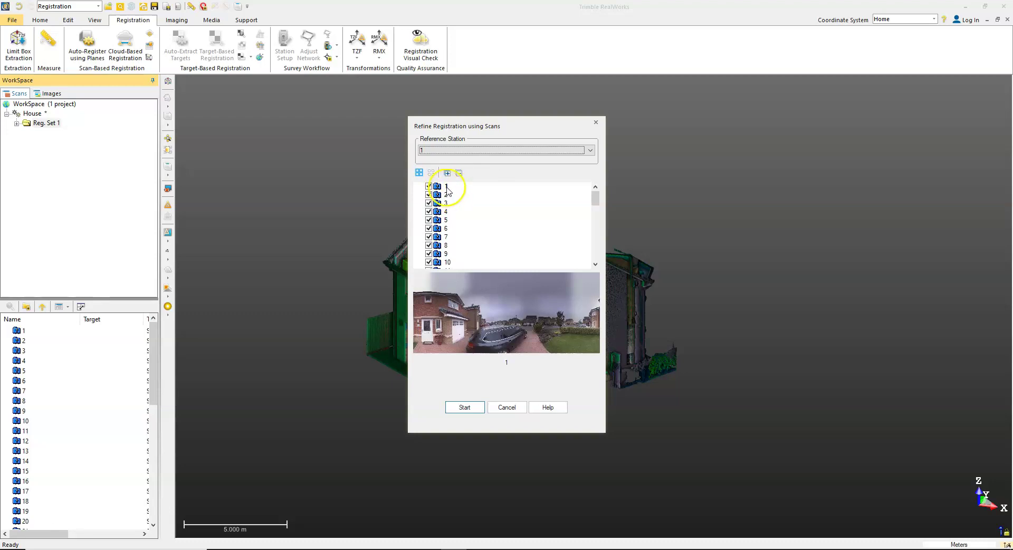
pyautogui.click(464, 408)
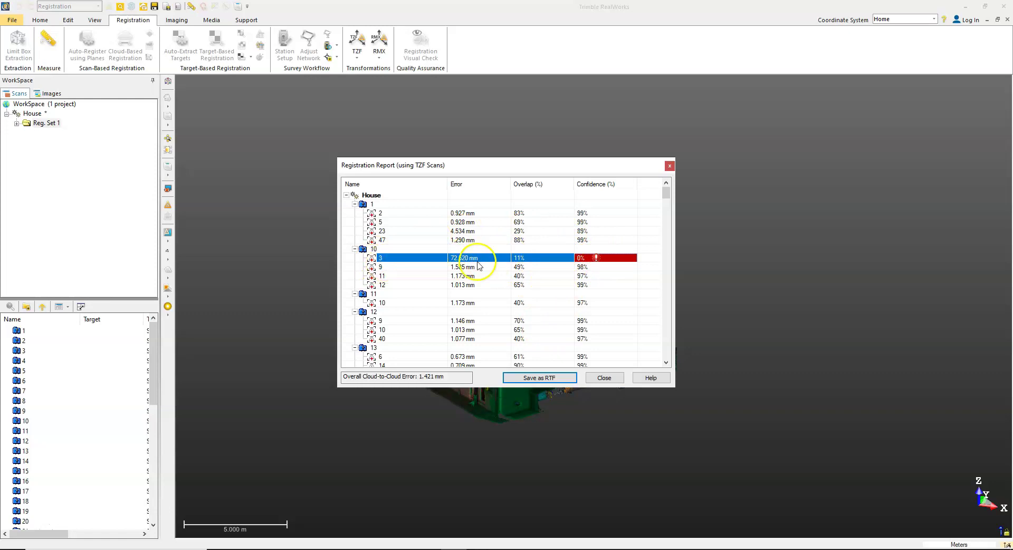
# - Select the red-flagged scan 3 row (72.520 mm error) and move the report aside
pyautogui.click(464, 284)
pyautogui.click(462, 257)
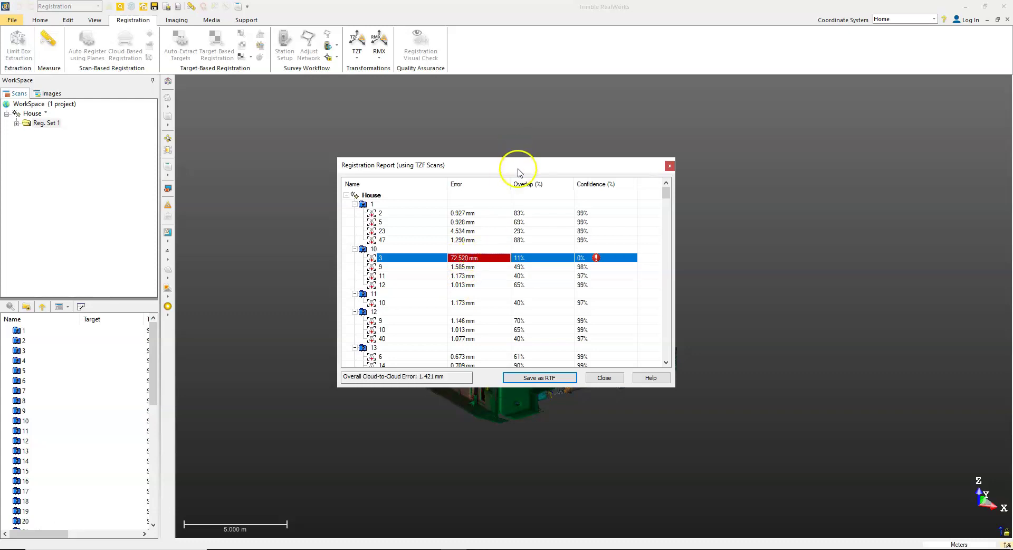
pyautogui.moveTo(519, 171); pyautogui.dragTo(539, 155)
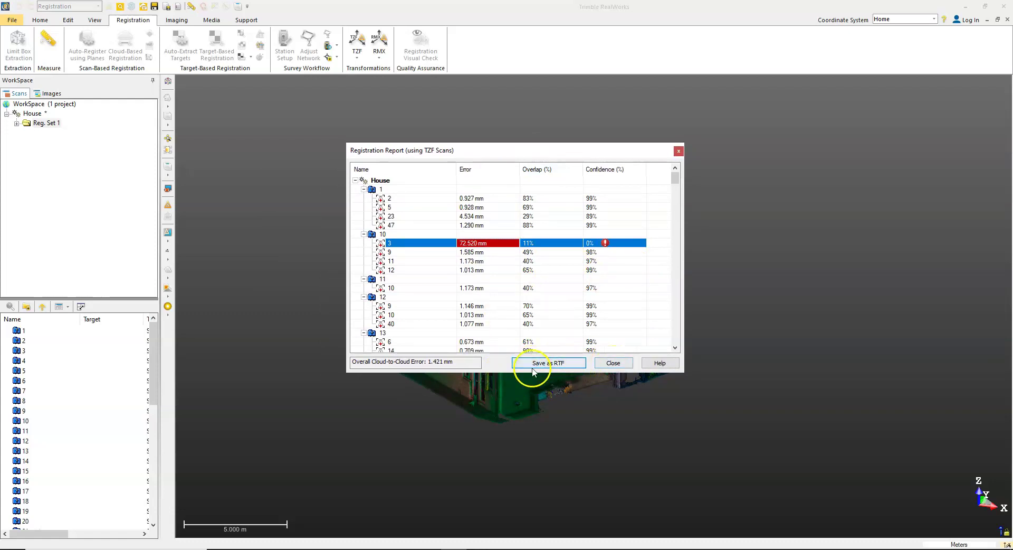
# - Close the Registration Report, orbit to a top view, and launch Registration Visual Check
pyautogui.click(615, 363)
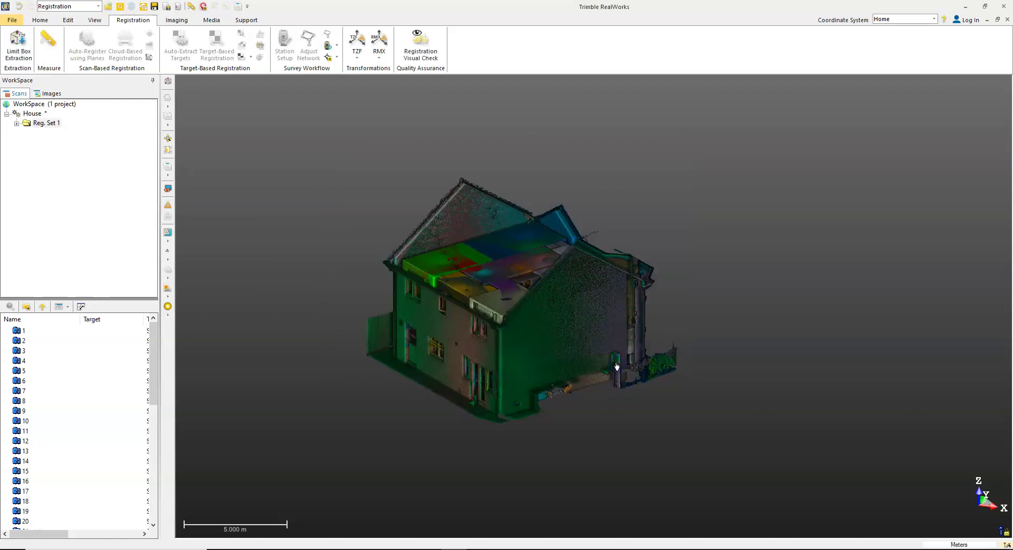
pyautogui.moveTo(529, 315); pyautogui.dragTo(482, 57)
pyautogui.click(423, 45)
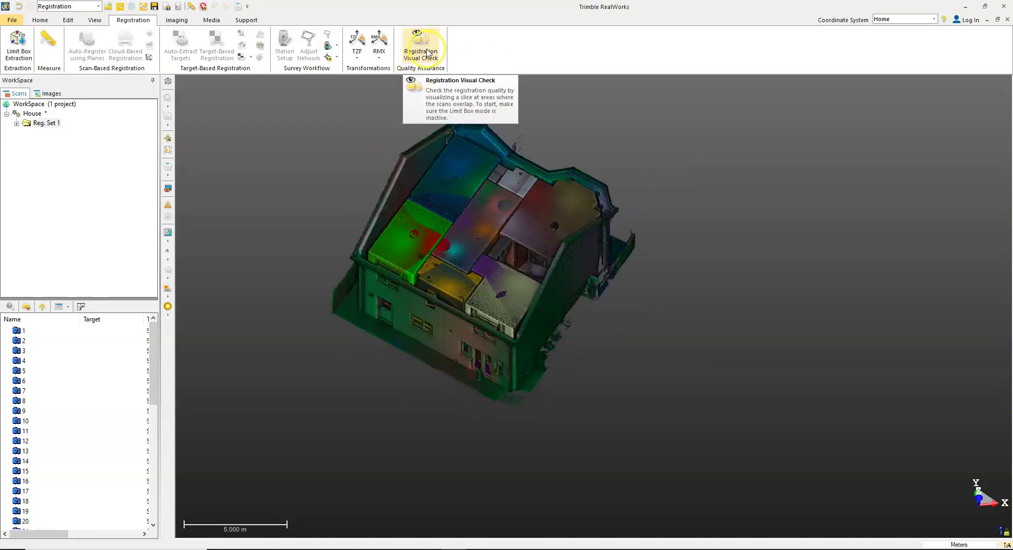